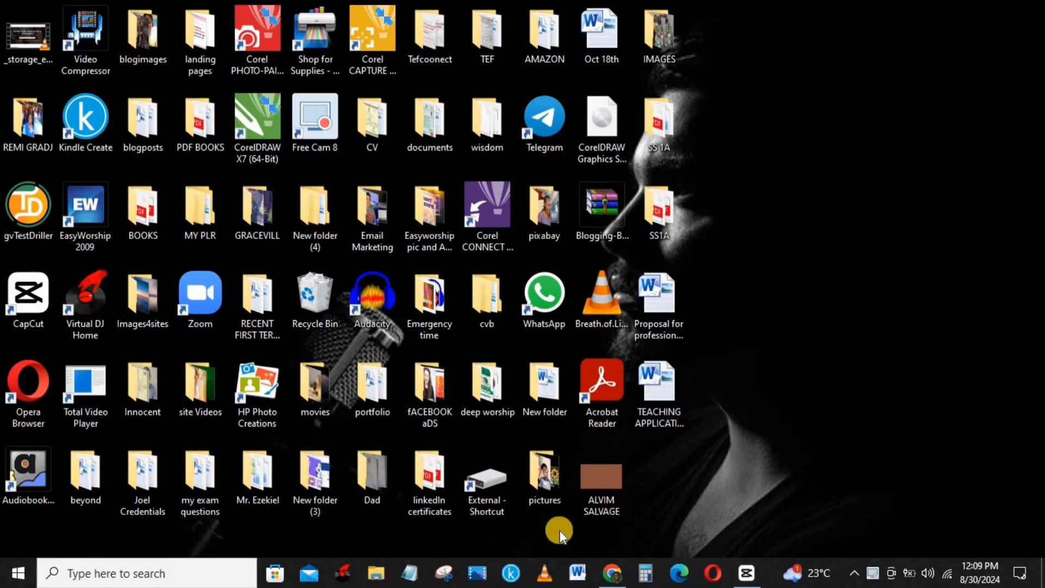
Open Chrome from the taskbar to show the Canva home page
click(611, 572)
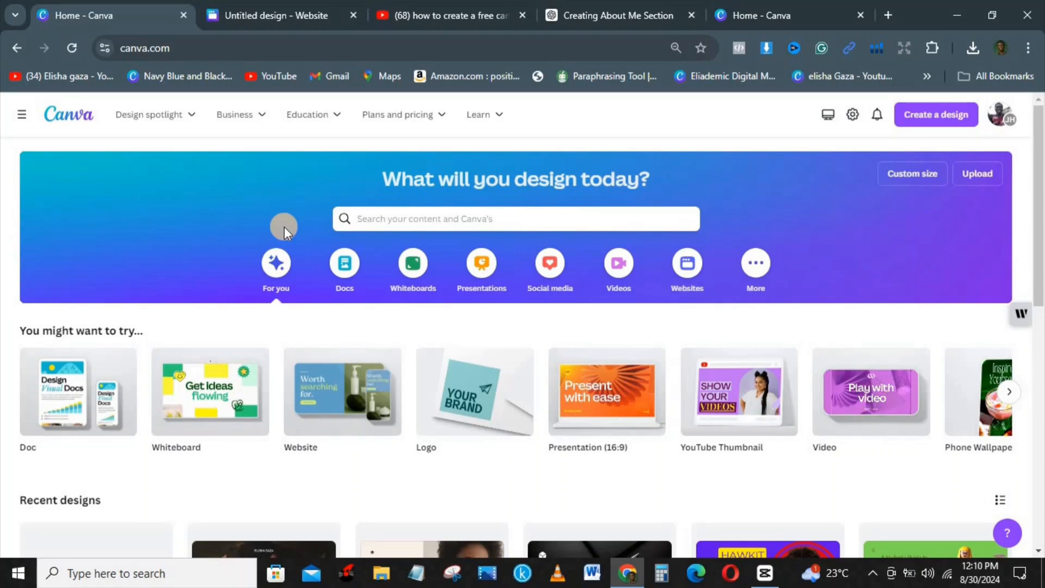
Leave the Canva home search and go to the 'Untitled design - Website' tab
click(385, 225)
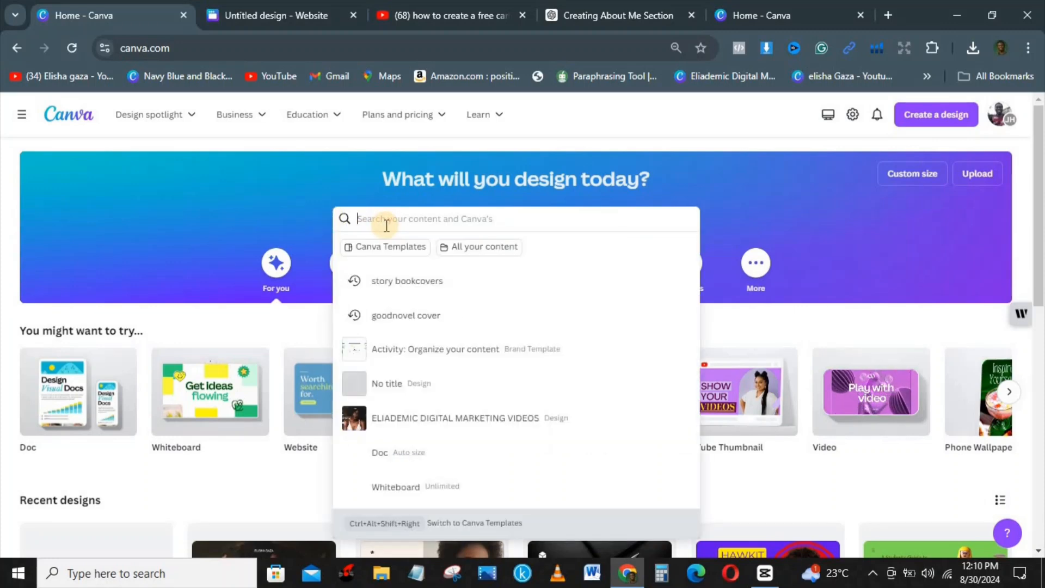
click(122, 198)
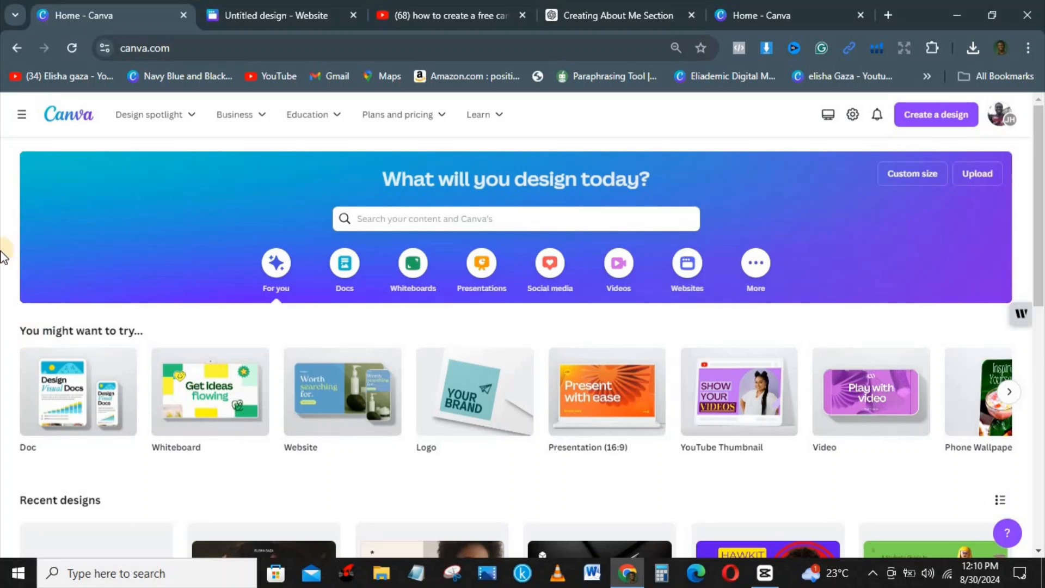
mouse_move(324, 409)
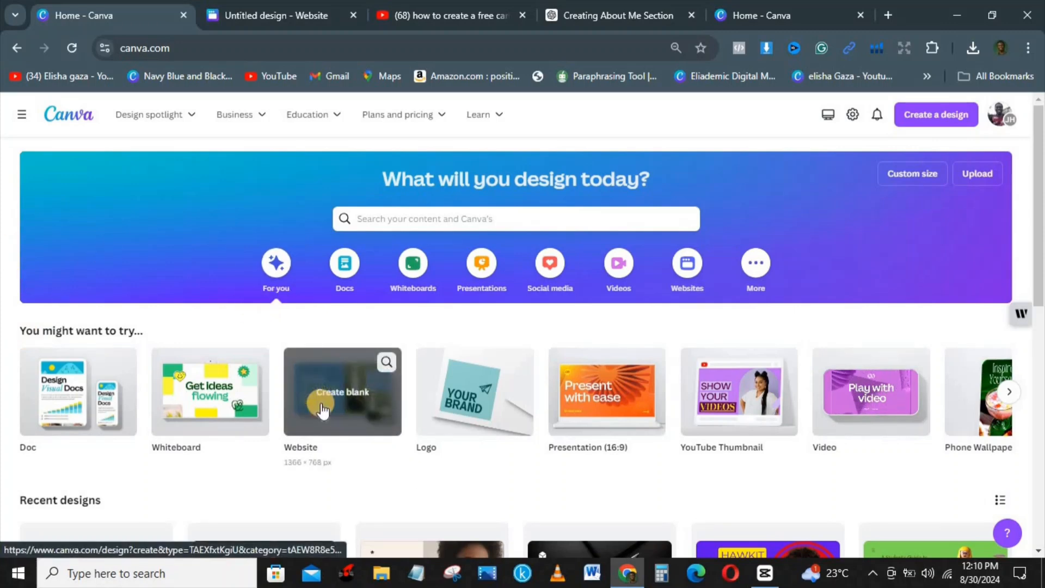
click(276, 7)
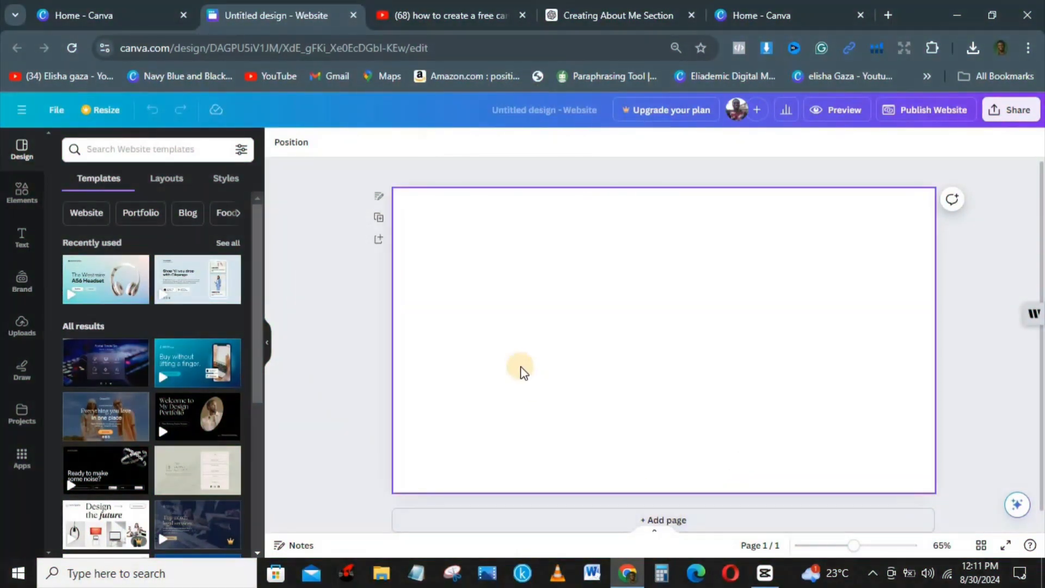
Set the first page's background colour to red
click(521, 372)
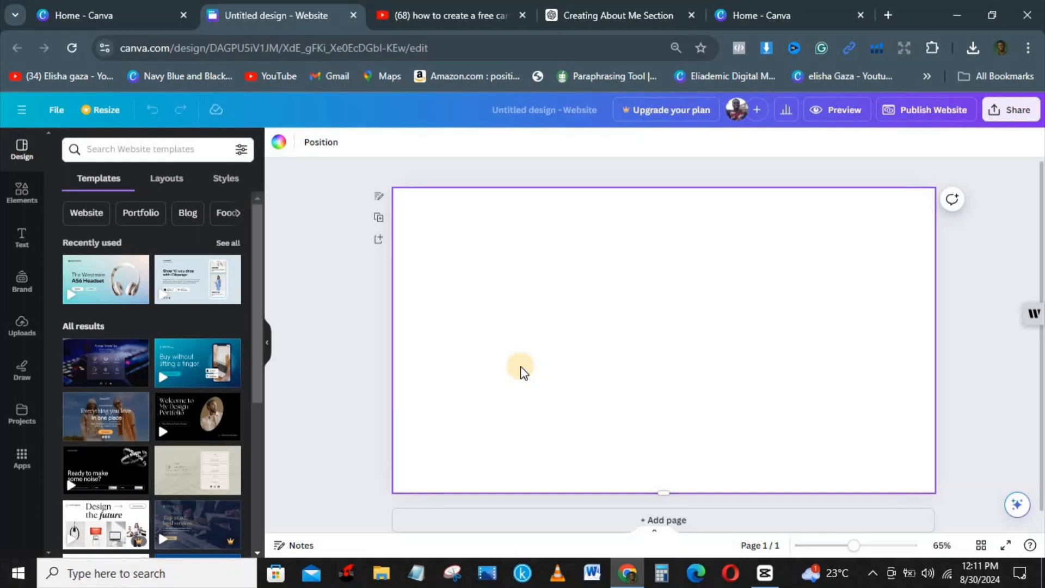
click(280, 144)
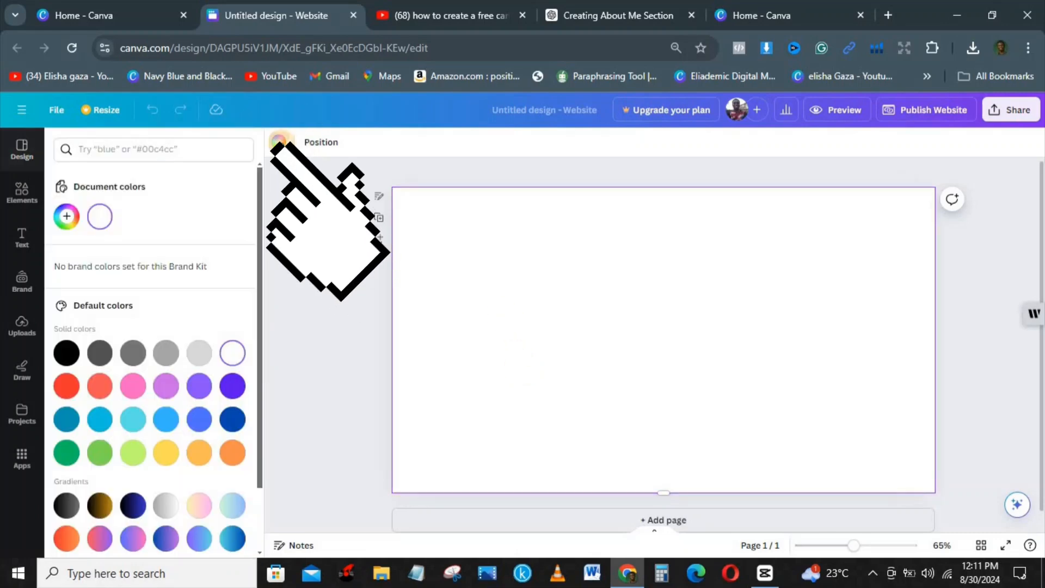
click(66, 355)
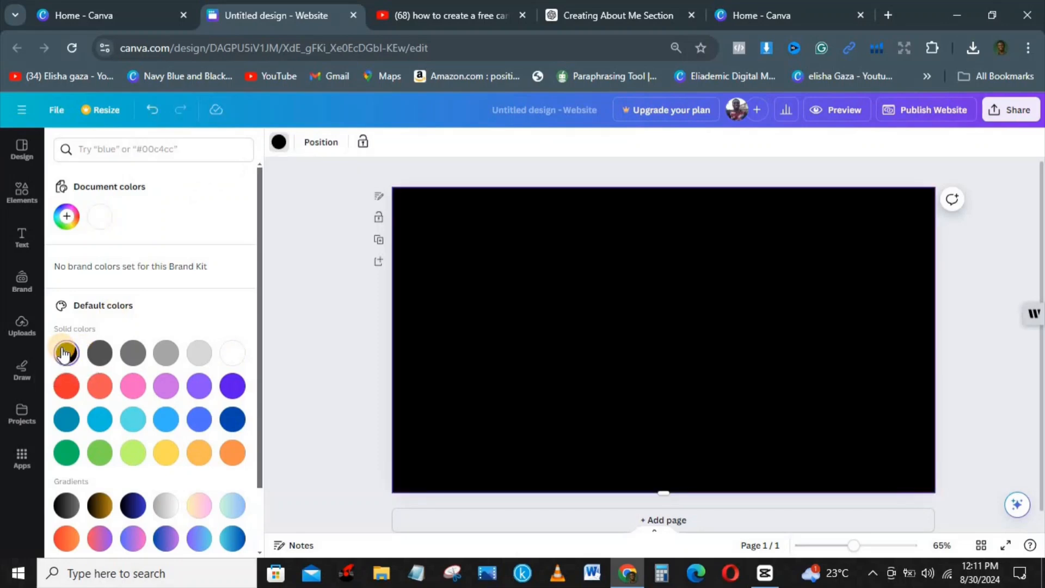
click(67, 385)
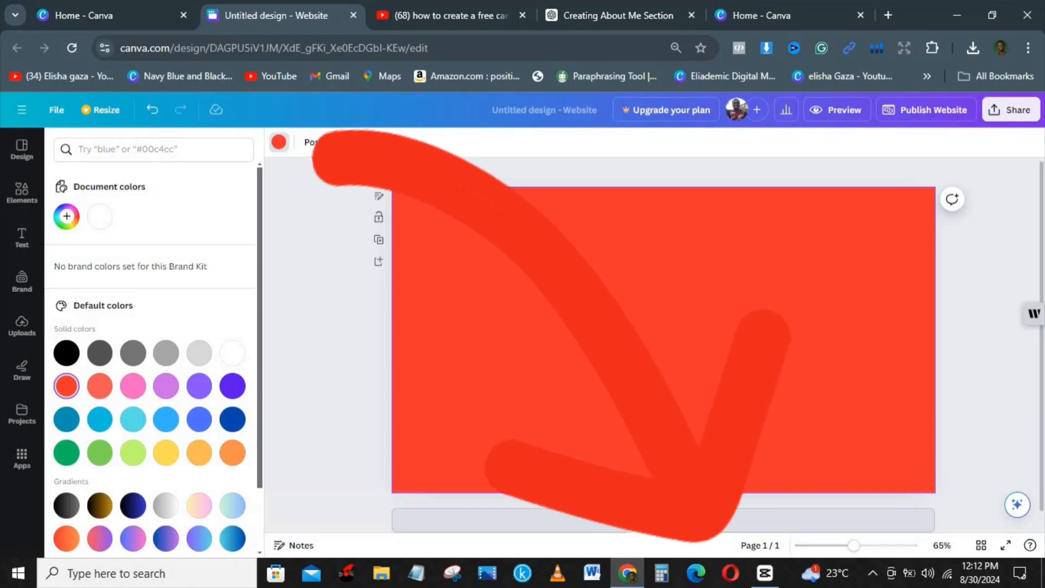
Add a second page to the website and scroll down to it
click(679, 521)
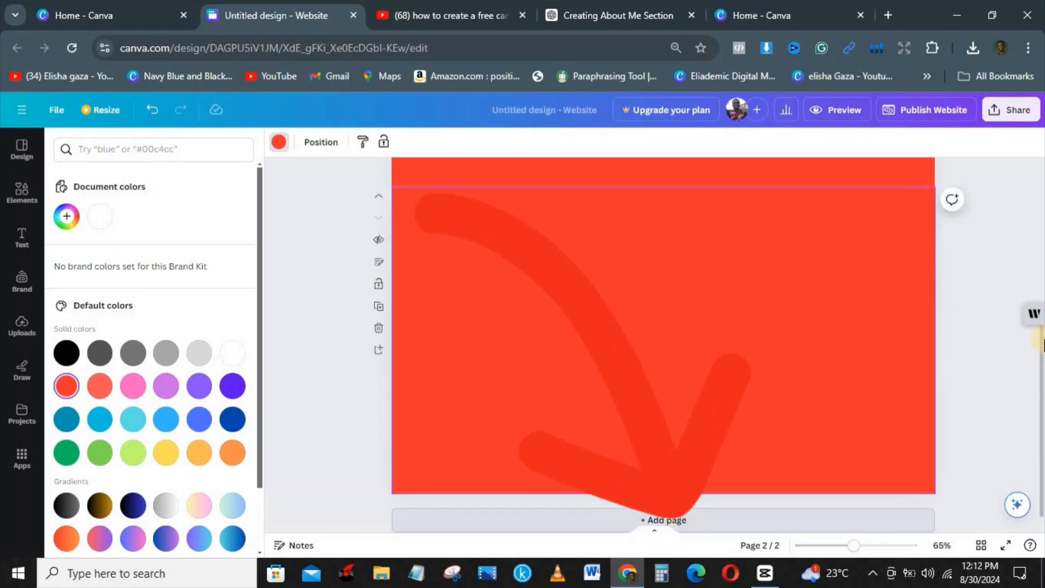
drag(1041, 336, 1040, 222)
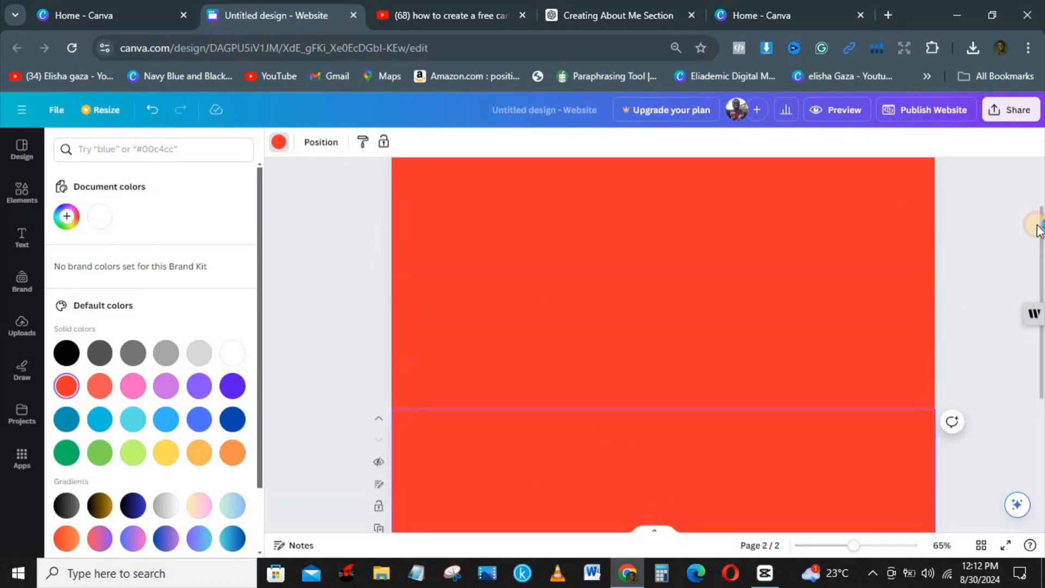
drag(1040, 179, 9, 125)
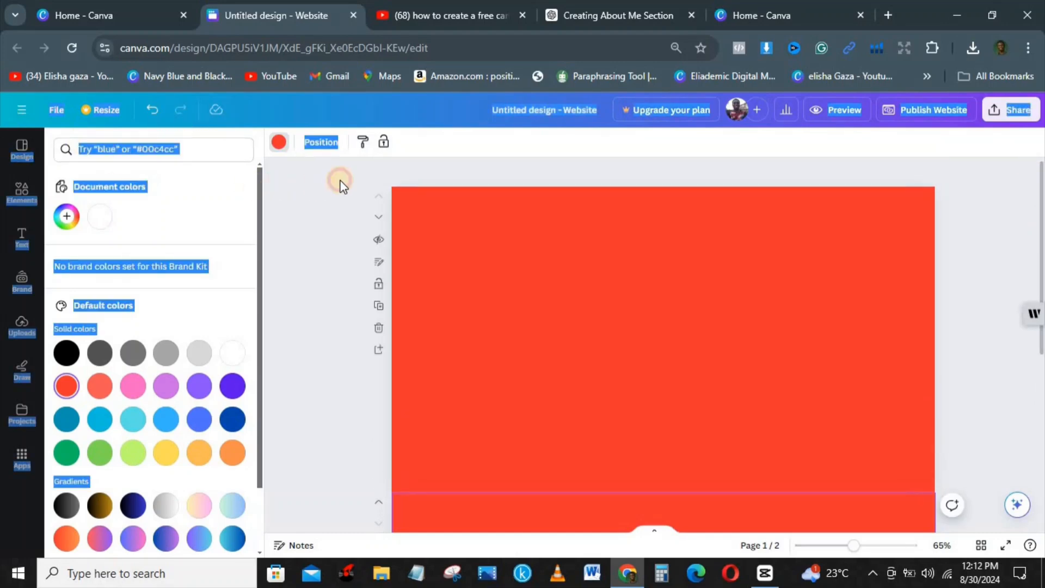
Filter website designs to Services › Our services and show the Layouts results
click(524, 178)
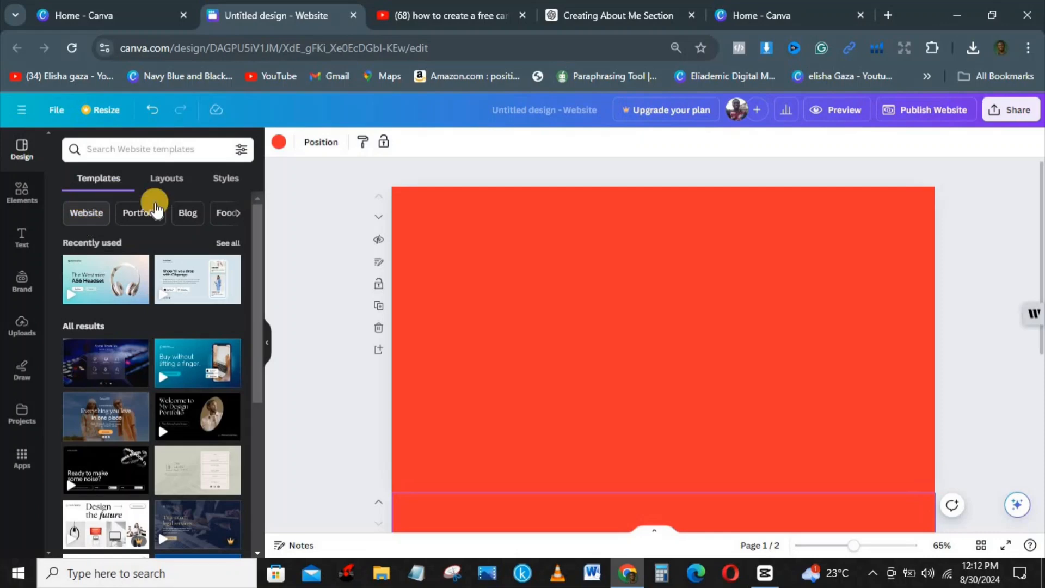
click(240, 214)
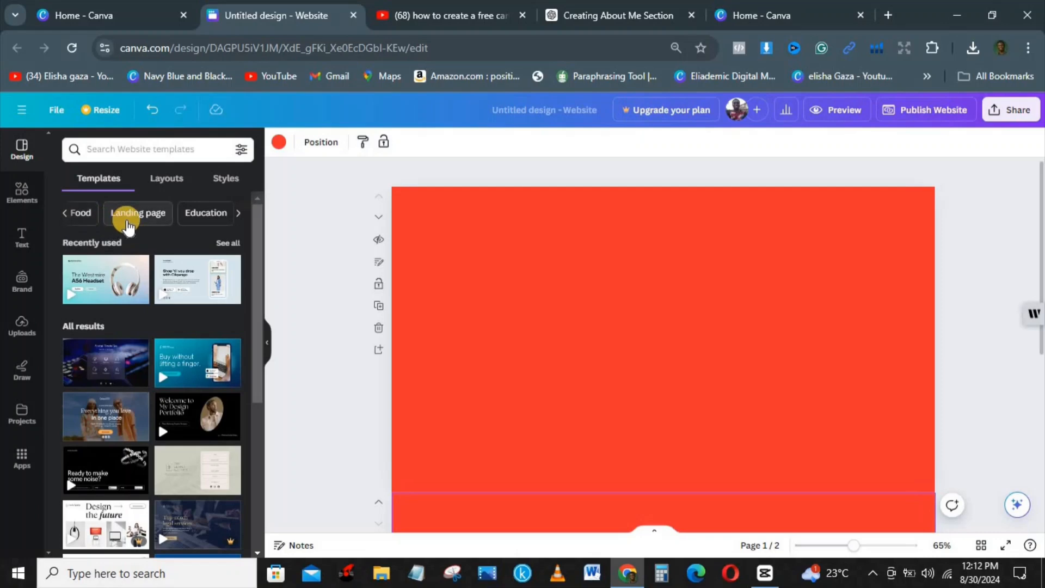
click(238, 214)
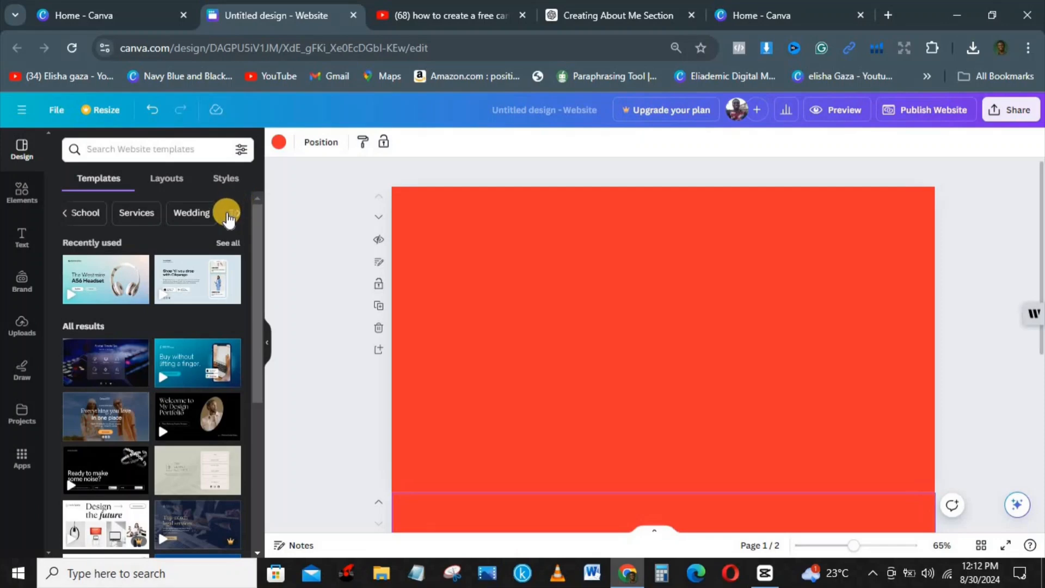
click(134, 212)
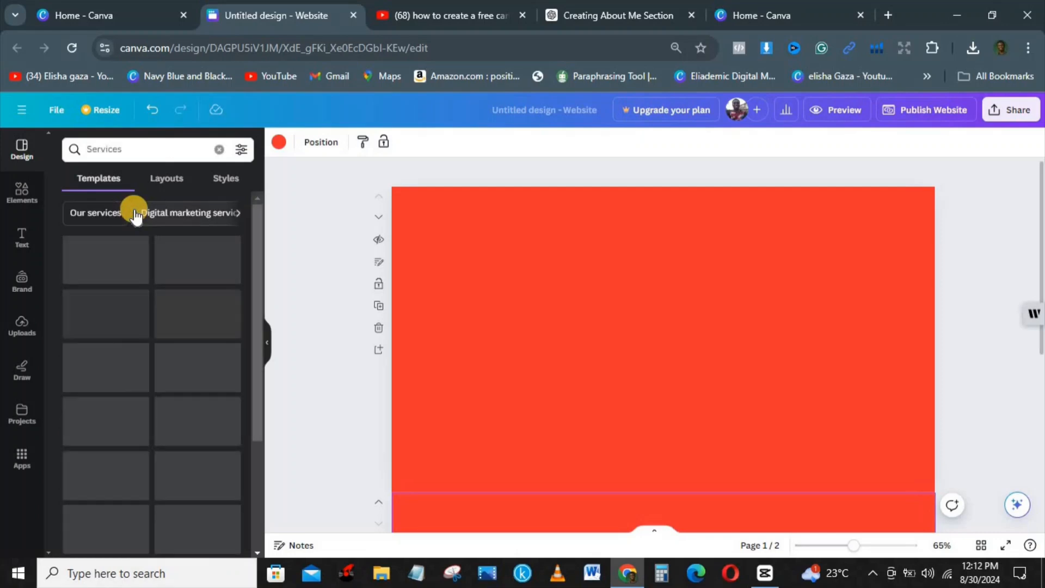
click(96, 212)
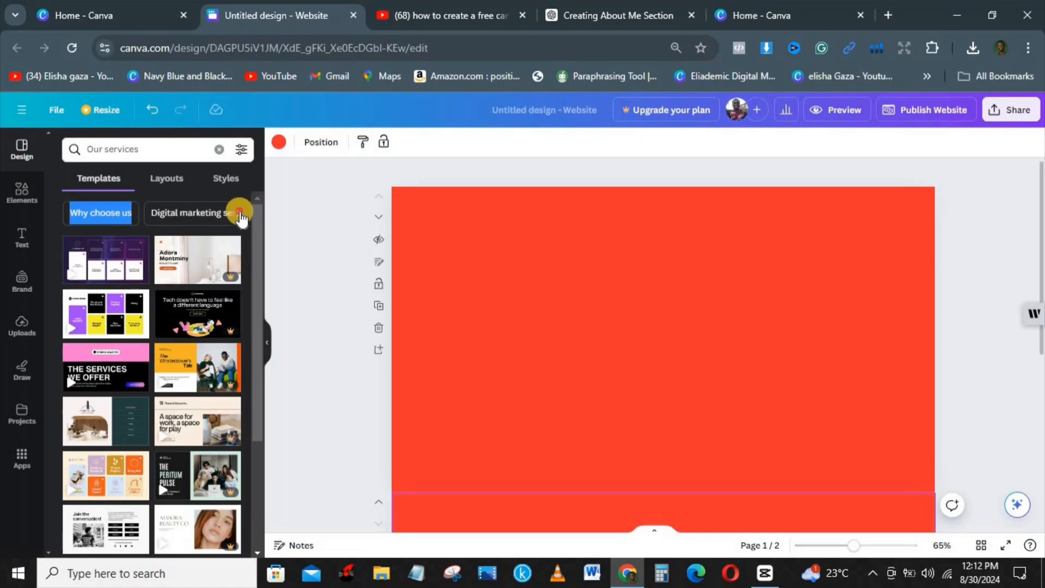
click(239, 214)
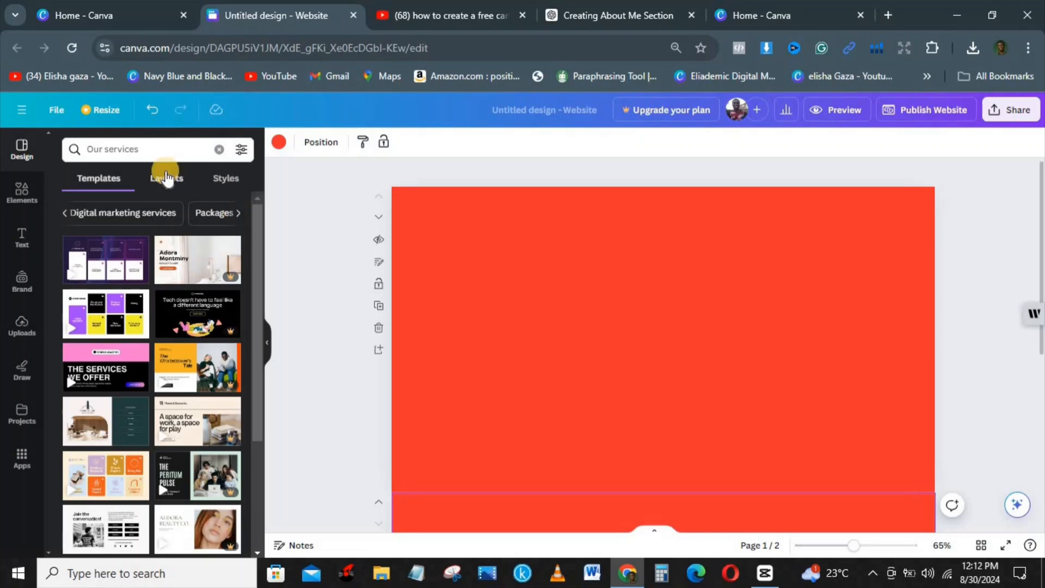
click(166, 178)
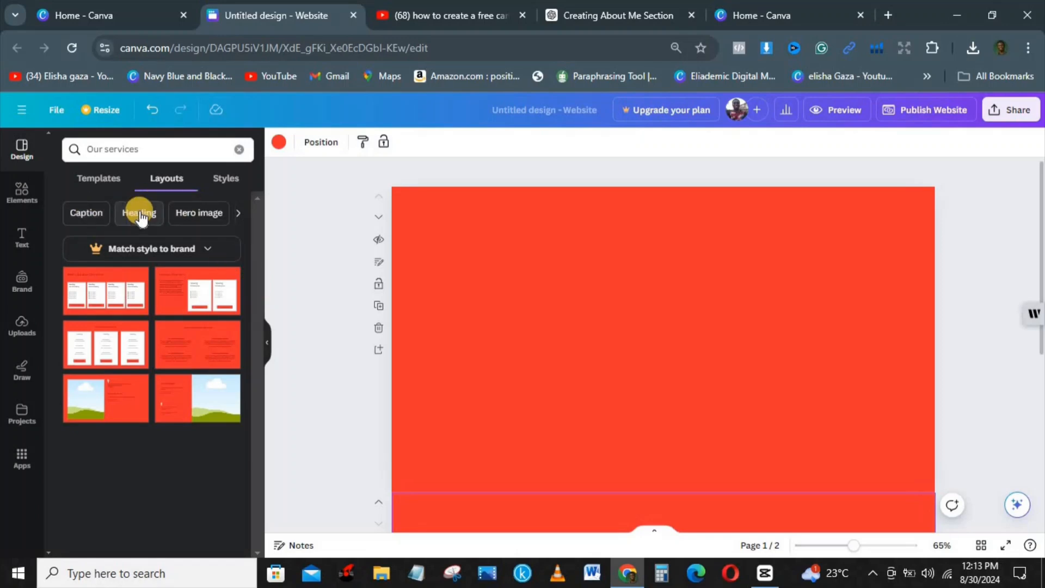
Apply the green landscape Hero image layout to page one, then check its logo, title and section
click(204, 216)
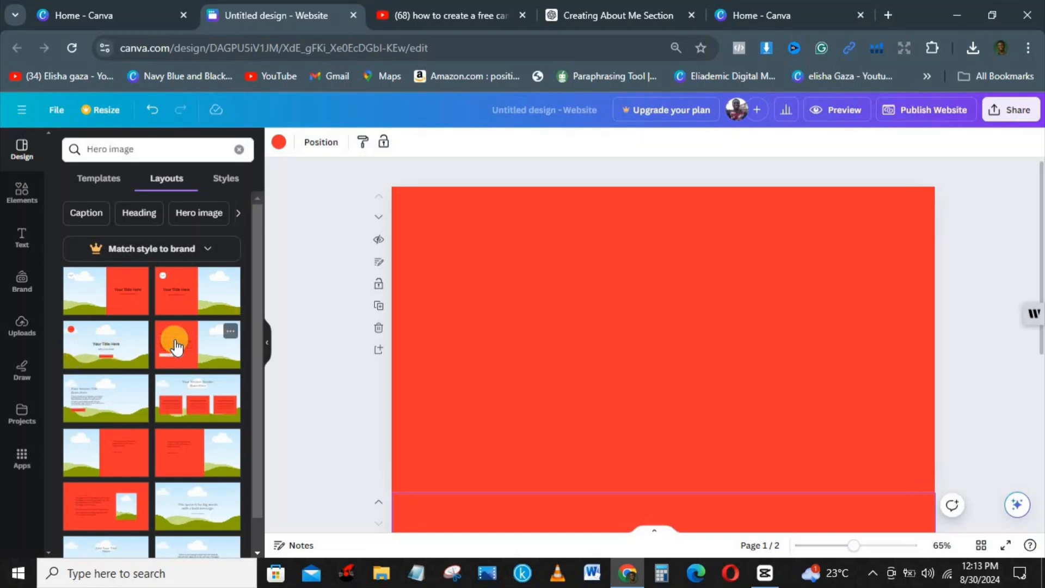
scroll(252, 395, down, 1)
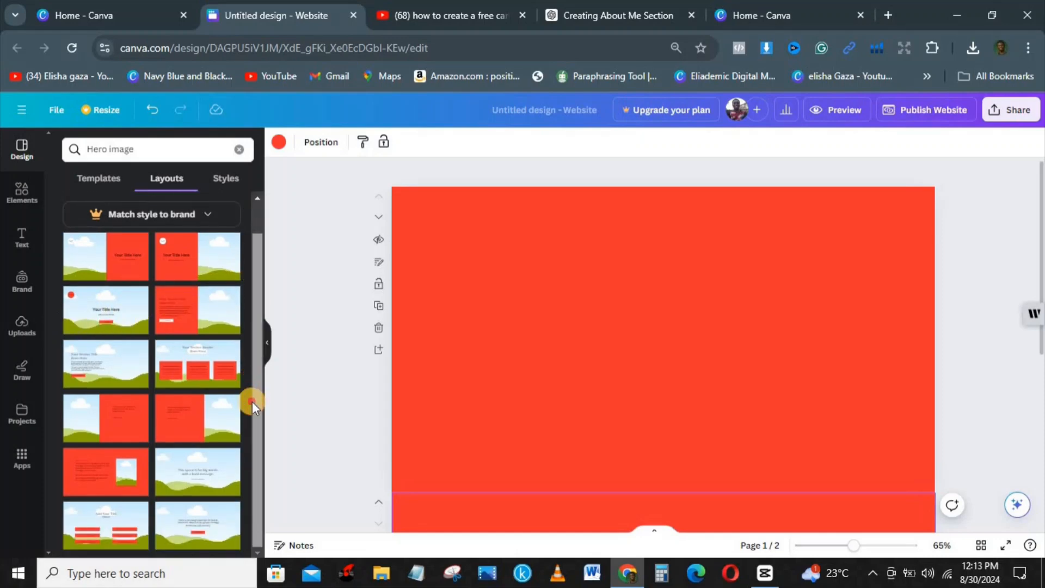
click(94, 306)
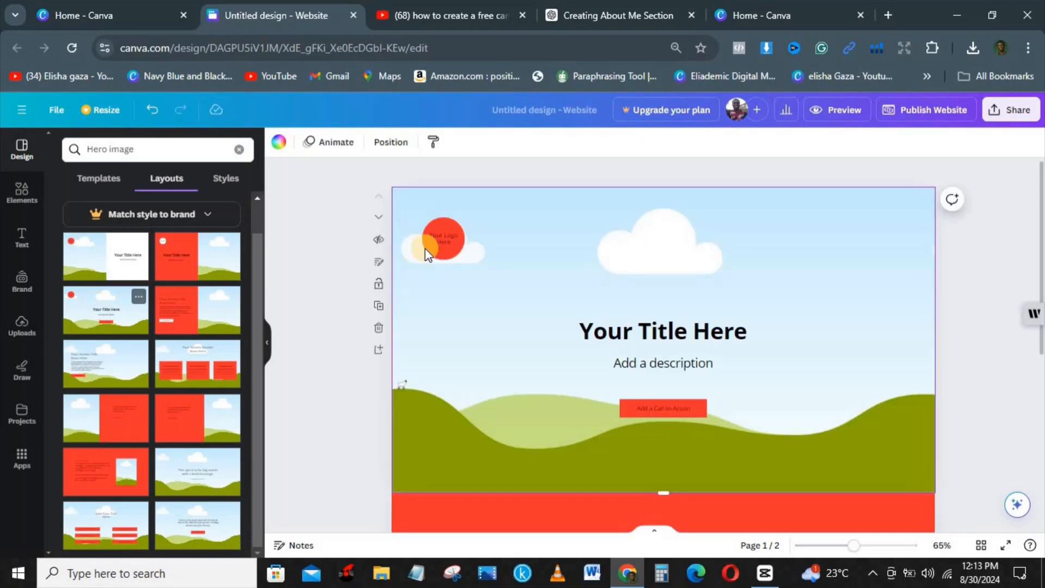
click(447, 239)
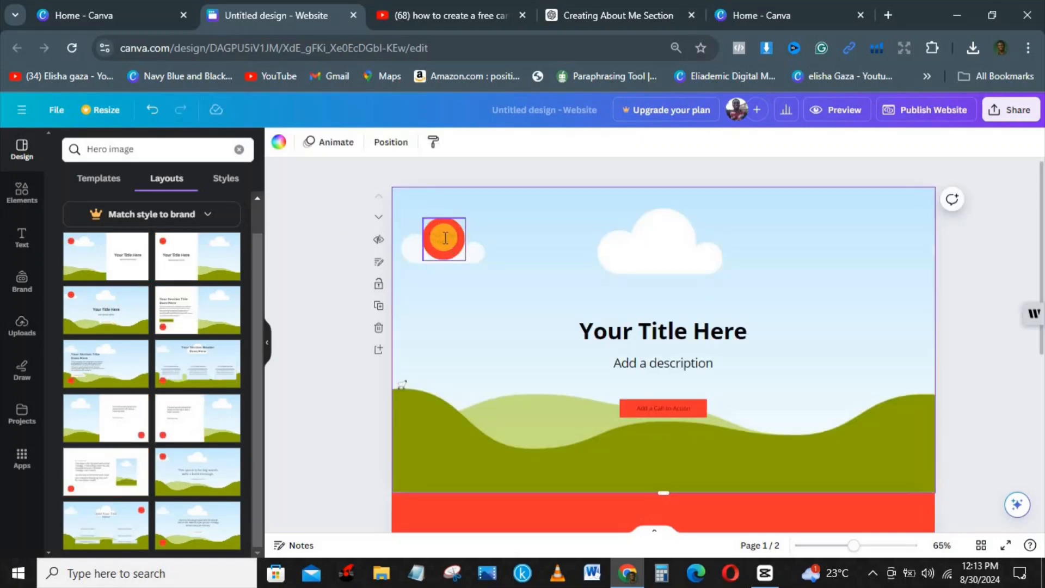
click(645, 321)
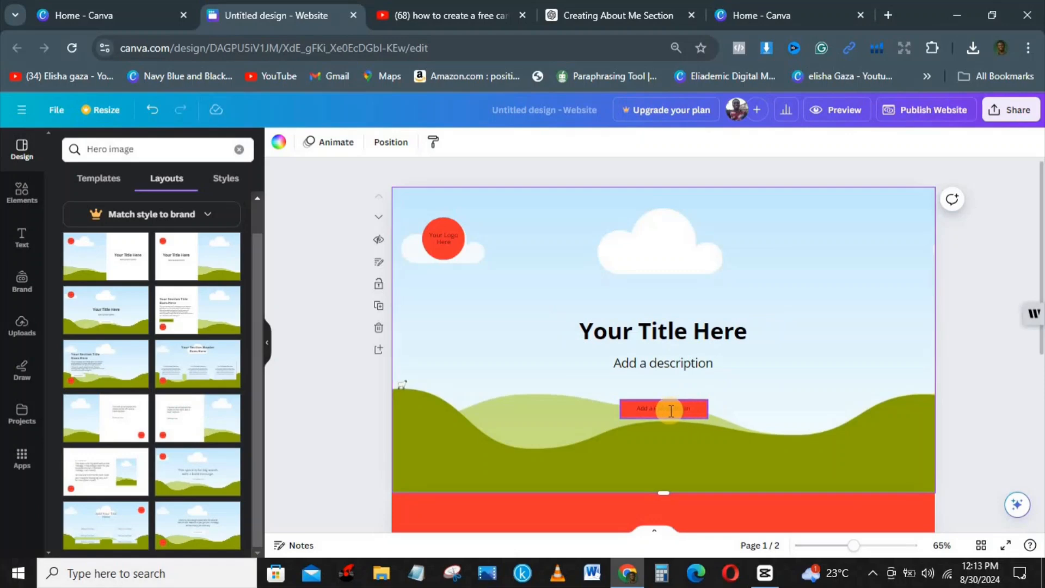
click(531, 268)
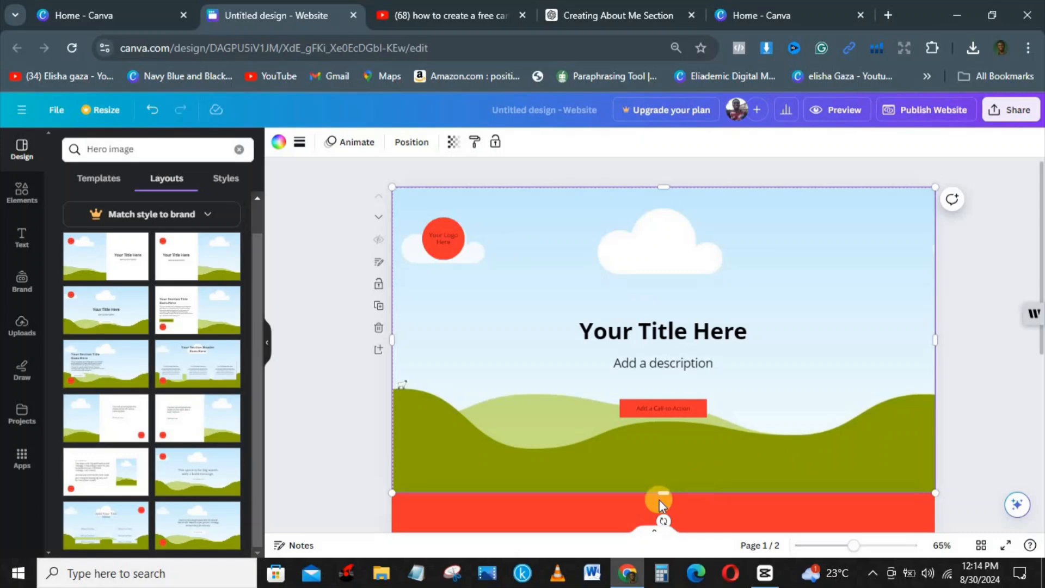
Search 'four layout', apply a four-column card layout to the red section, and close Writer
click(691, 503)
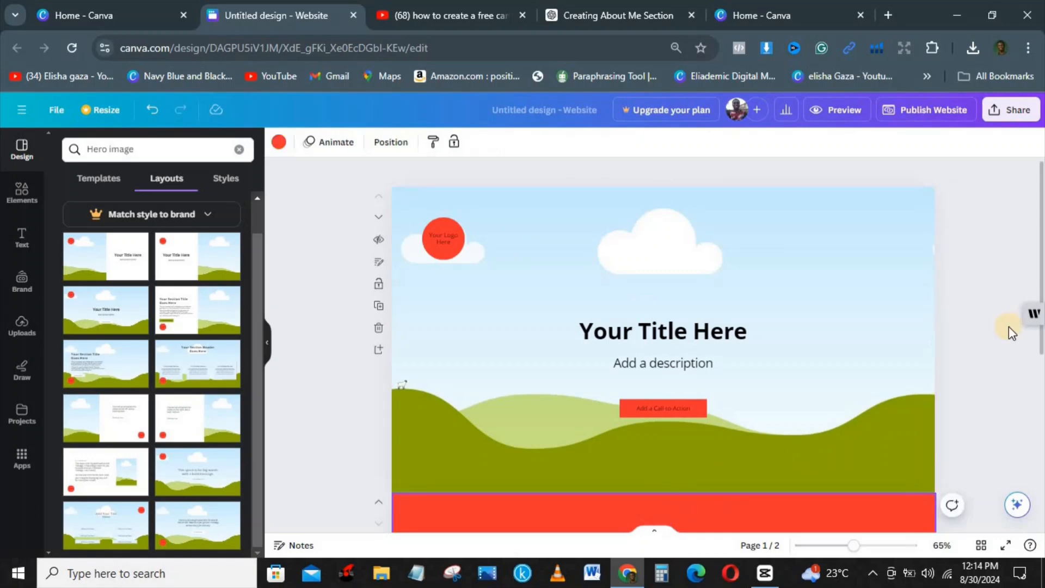
drag(1042, 256, 1039, 309)
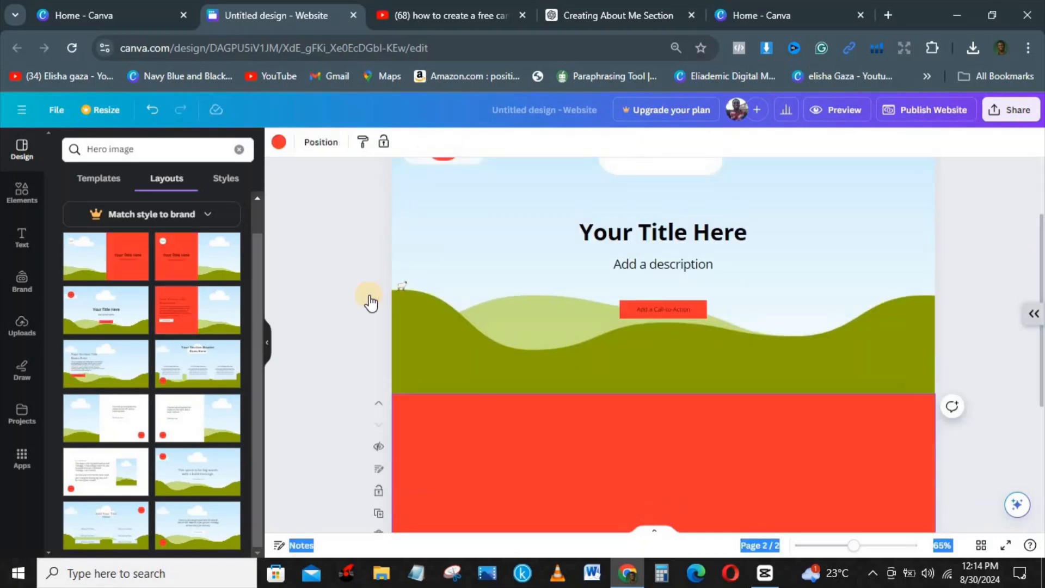
click(163, 186)
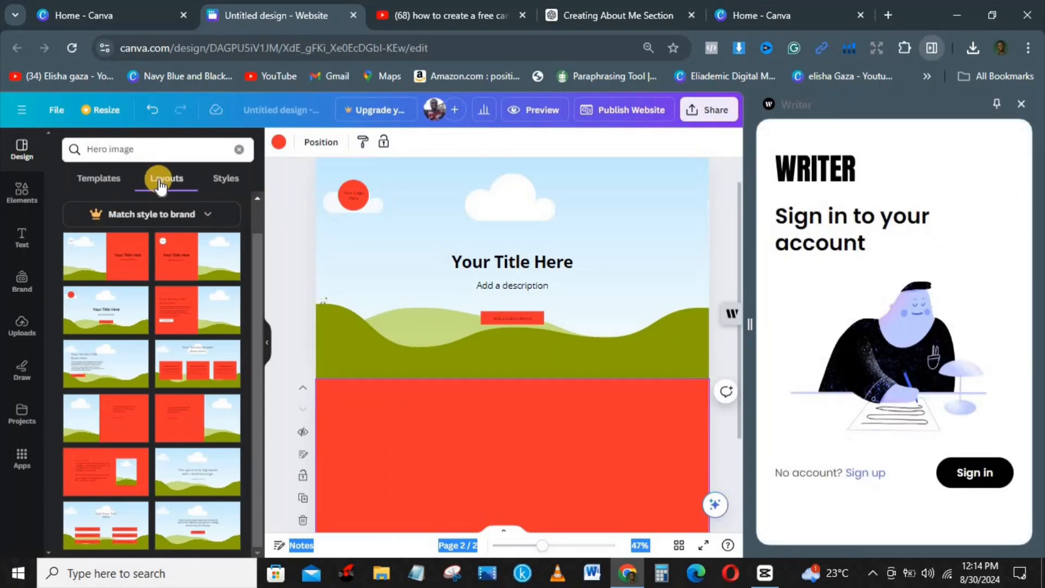
click(238, 151)
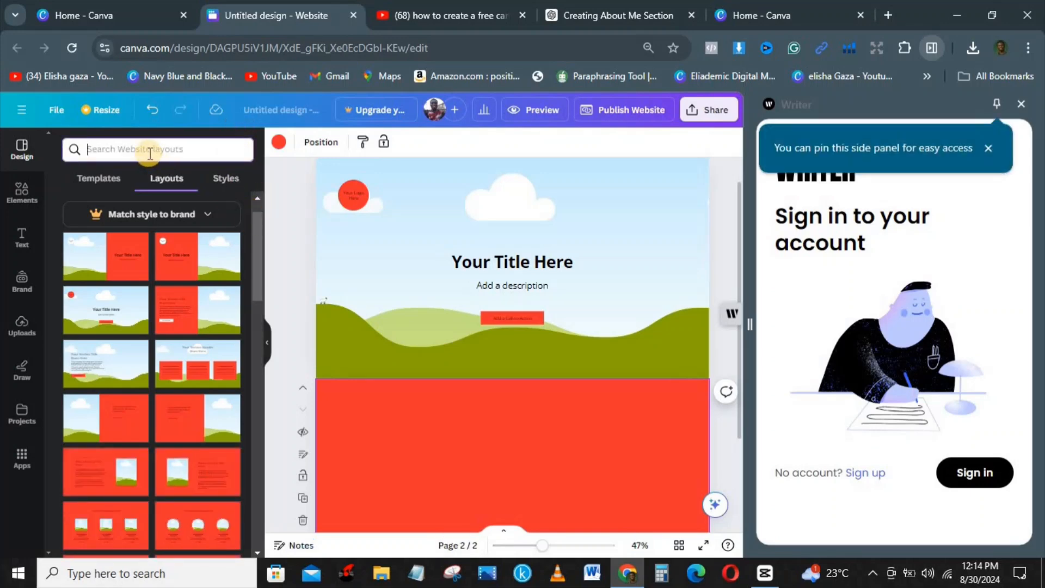
text(four layout)
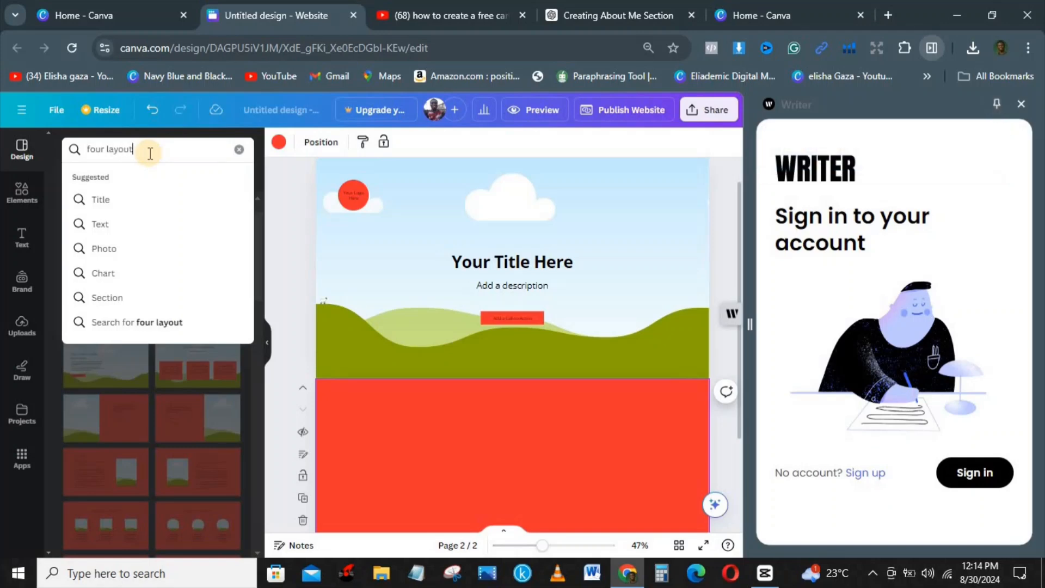
key(Return)
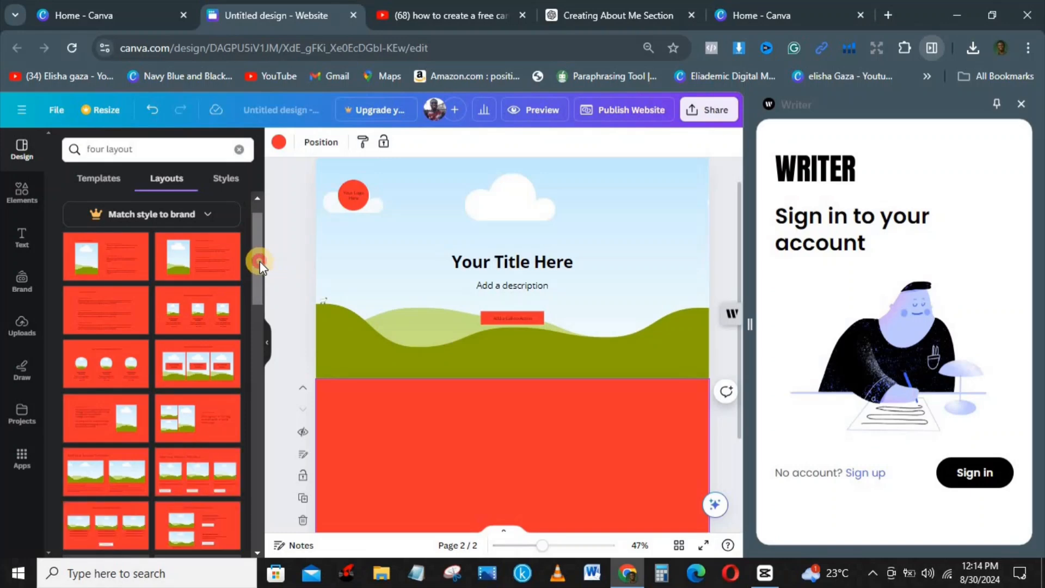
drag(261, 261, 262, 312)
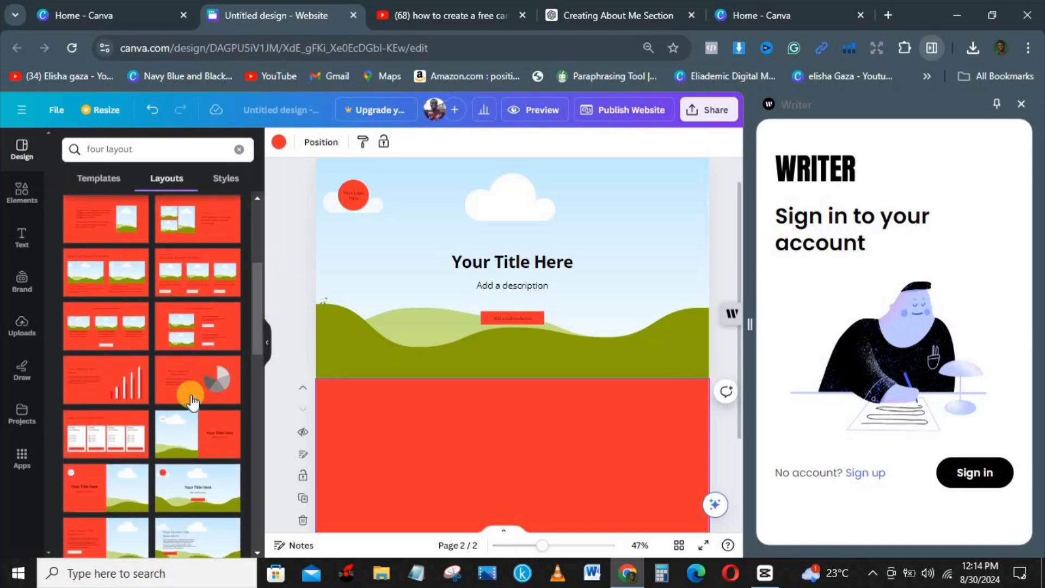
click(97, 437)
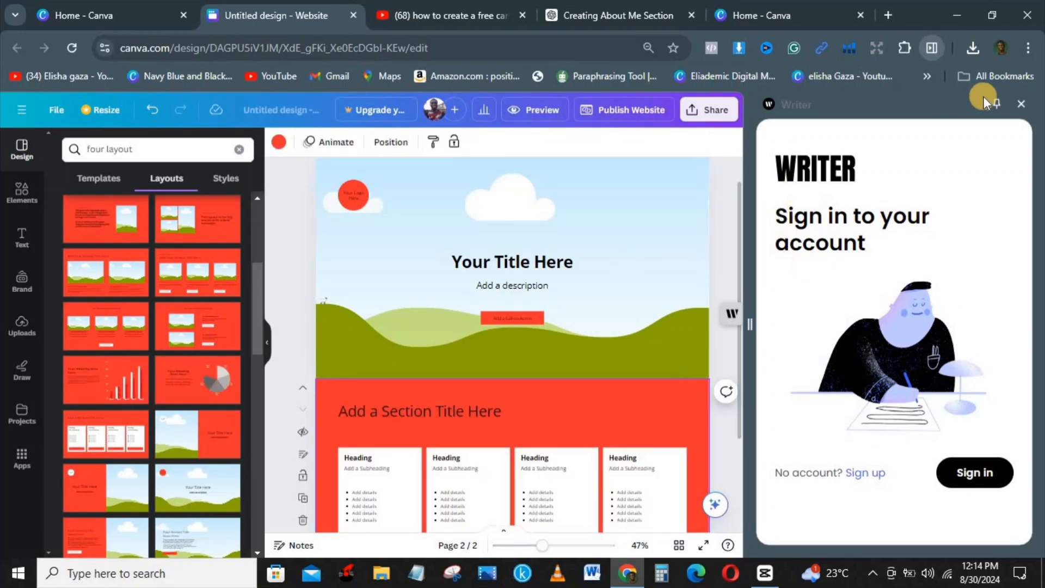
click(1017, 100)
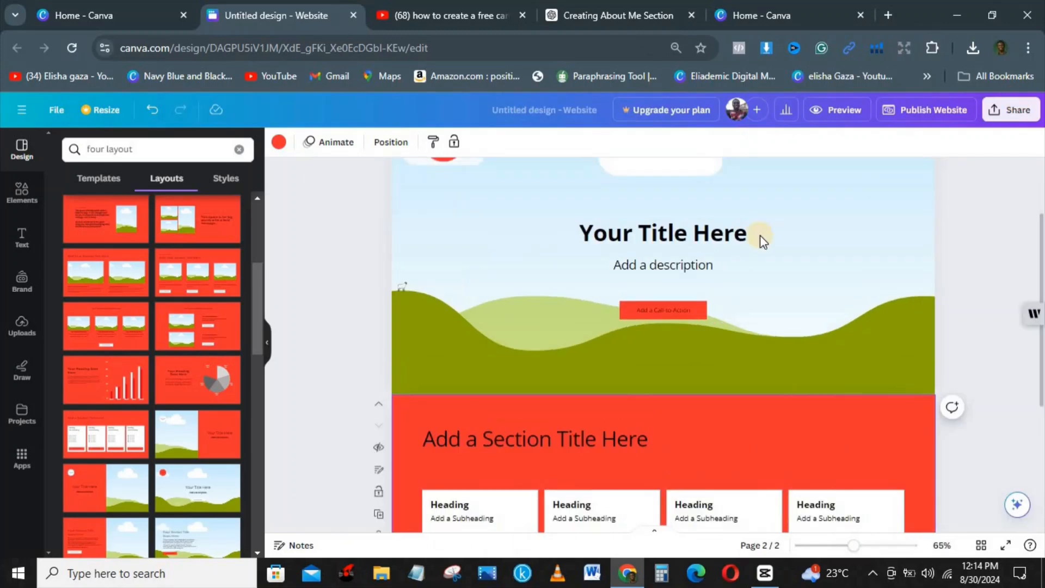
Review the pages, select the title group, and open Styles, which shows no 'four layout' results
drag(1042, 274, 1042, 344)
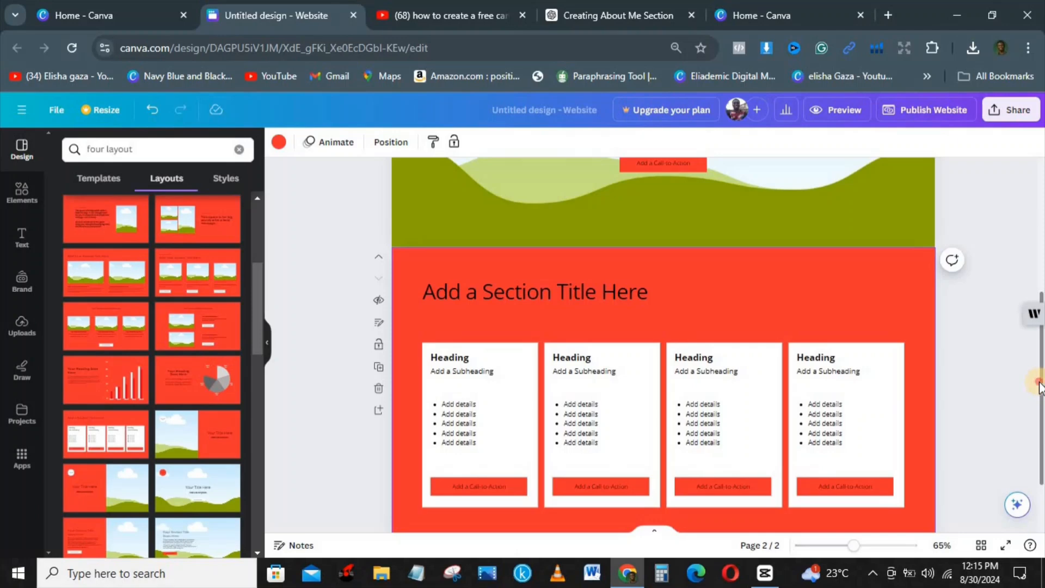
scroll(1040, 398, down, 1)
drag(1044, 412, 1043, 450)
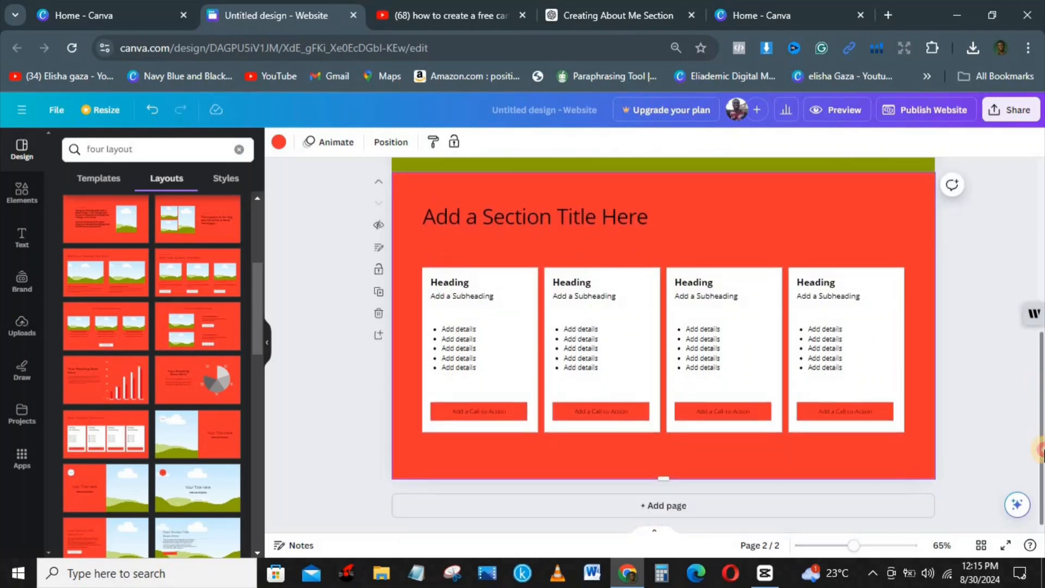
drag(627, 555, 464, 272)
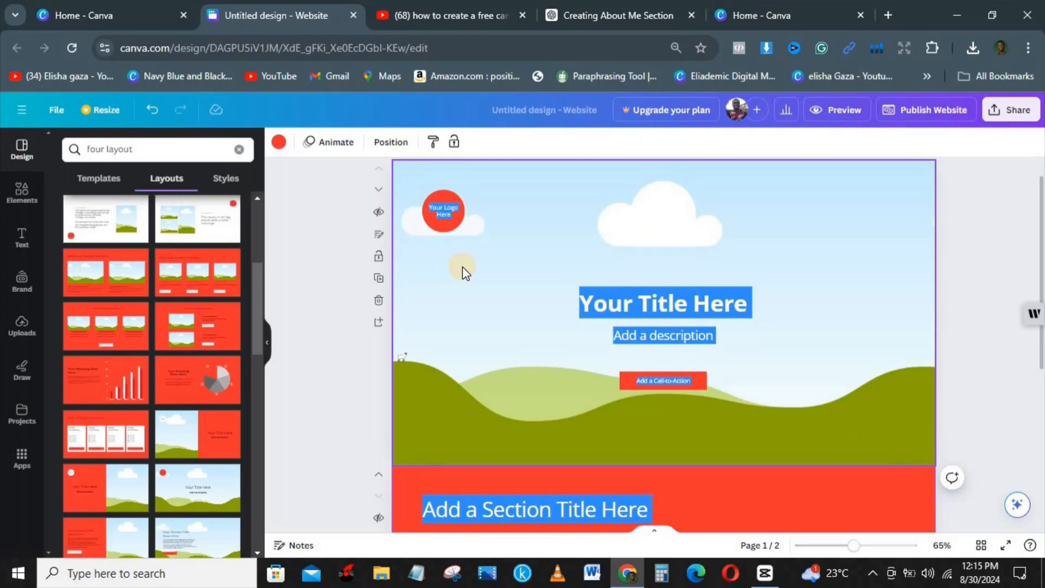
click(630, 306)
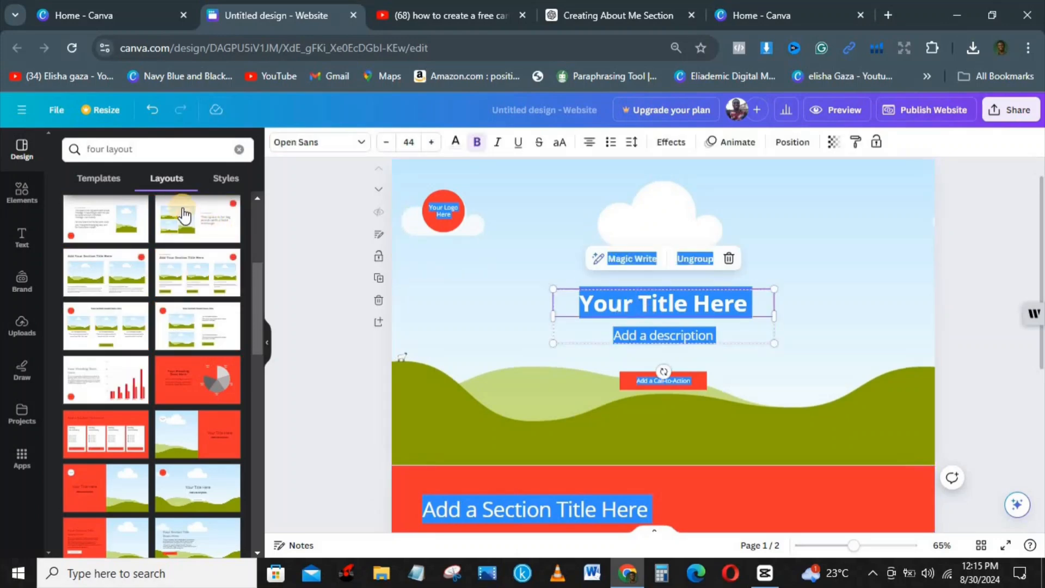
click(226, 178)
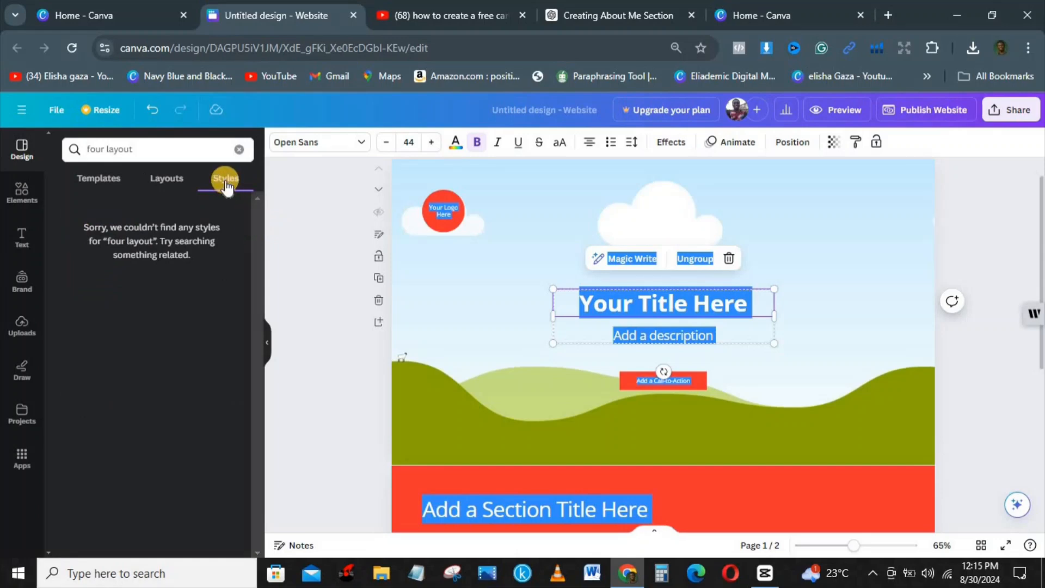
Clear the style search and apply the green colour palette to all pages
click(155, 179)
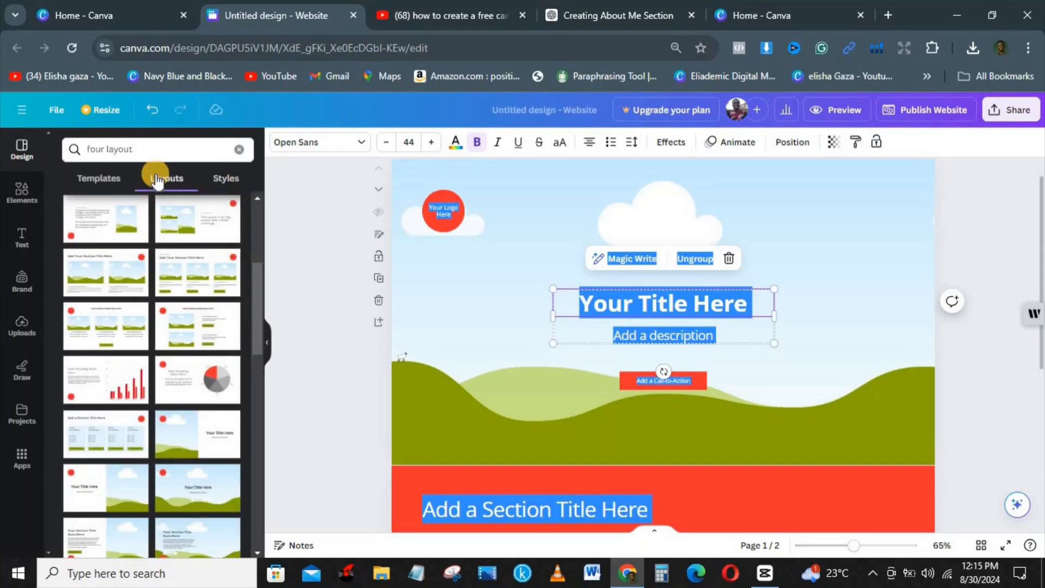
click(228, 178)
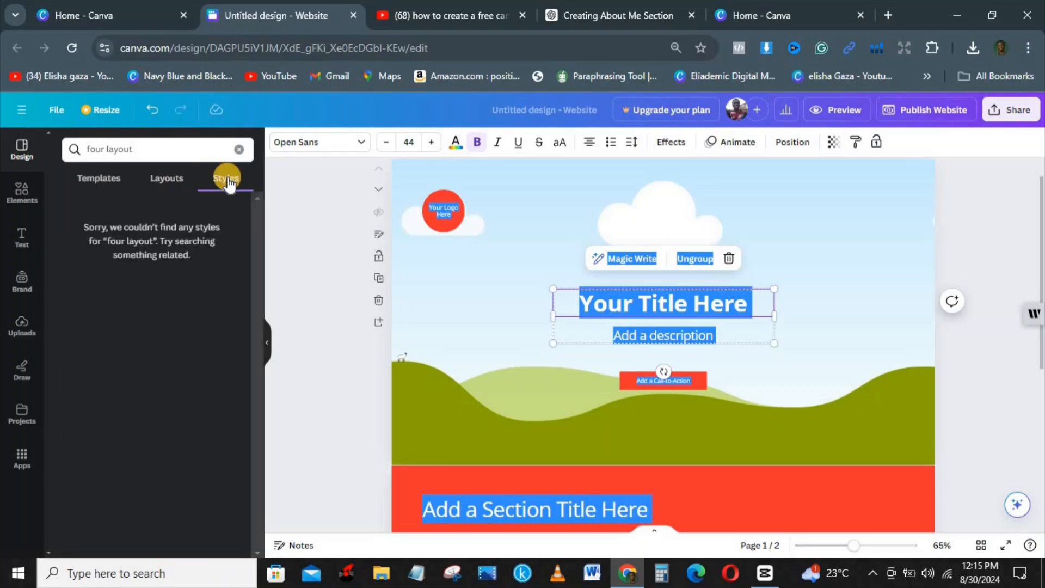
click(238, 152)
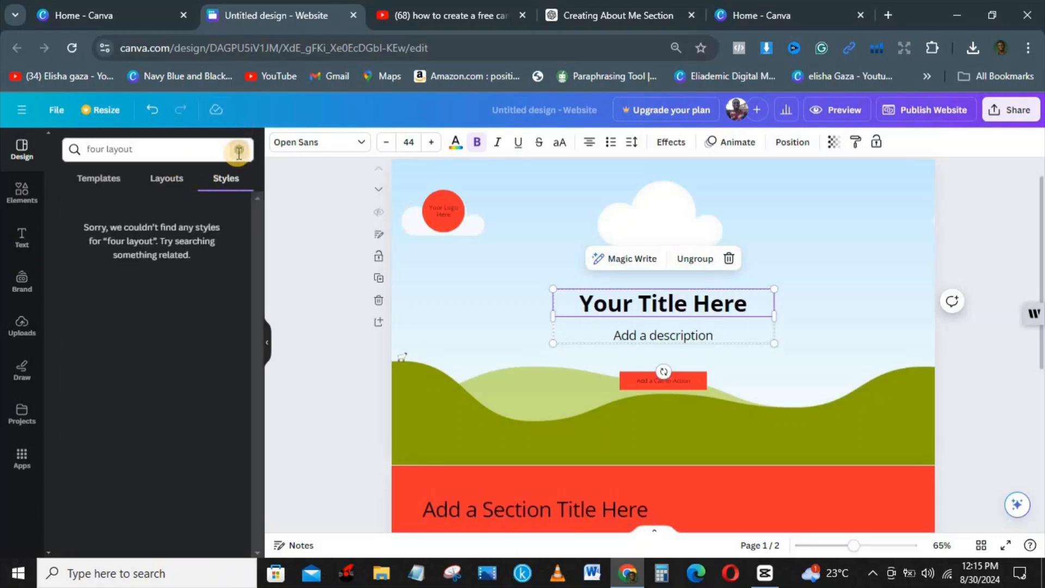
click(239, 152)
click(264, 224)
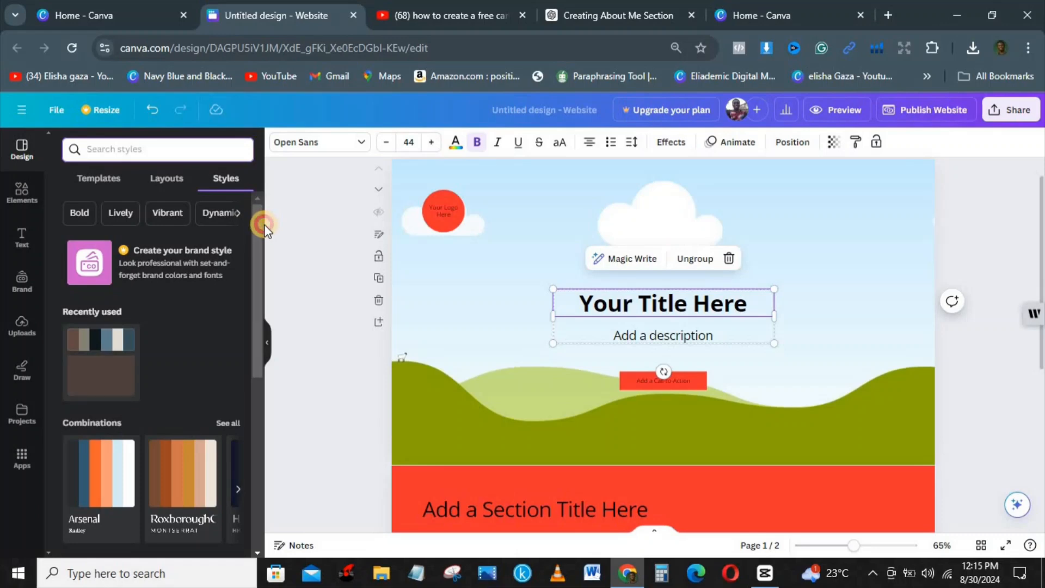
drag(254, 223, 272, 361)
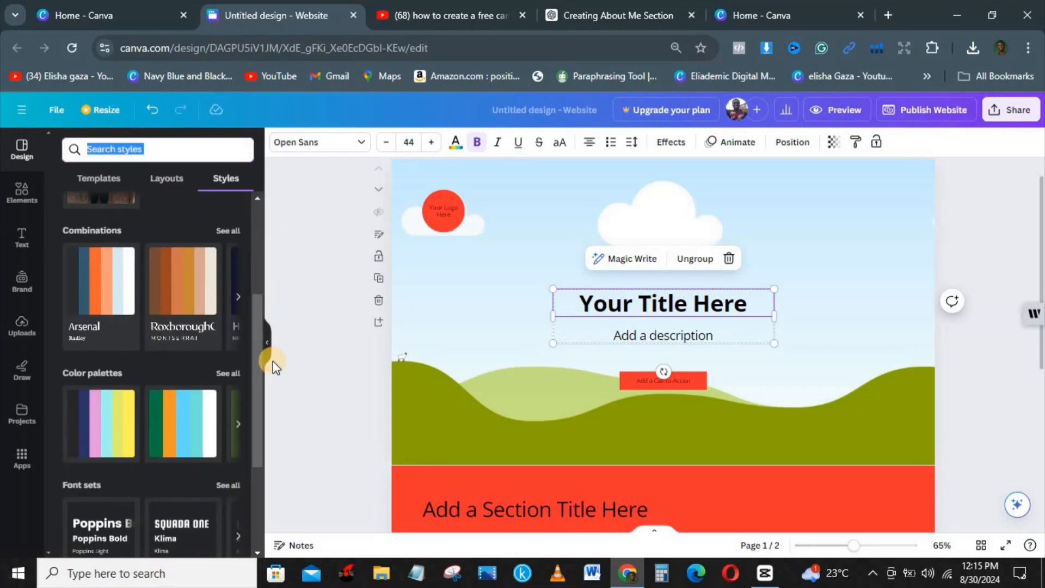
click(183, 402)
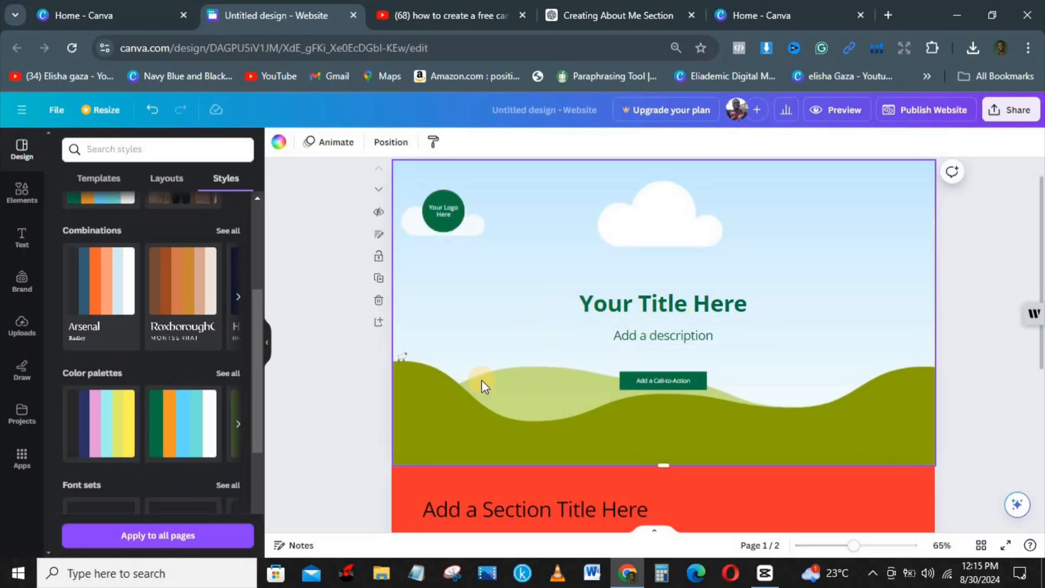
click(146, 534)
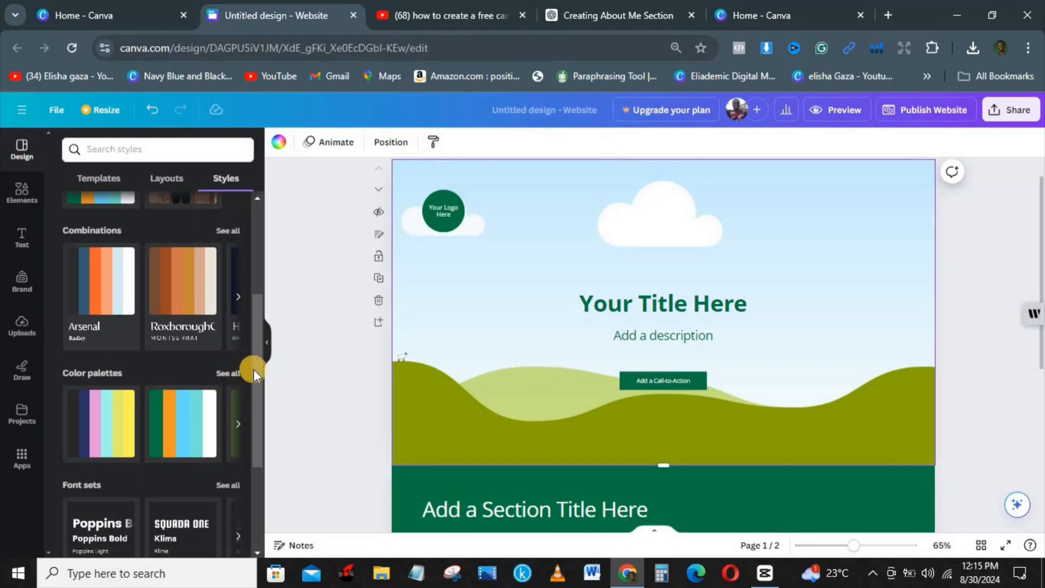
Switch the website's text to the Poppins font set
drag(255, 367, 250, 439)
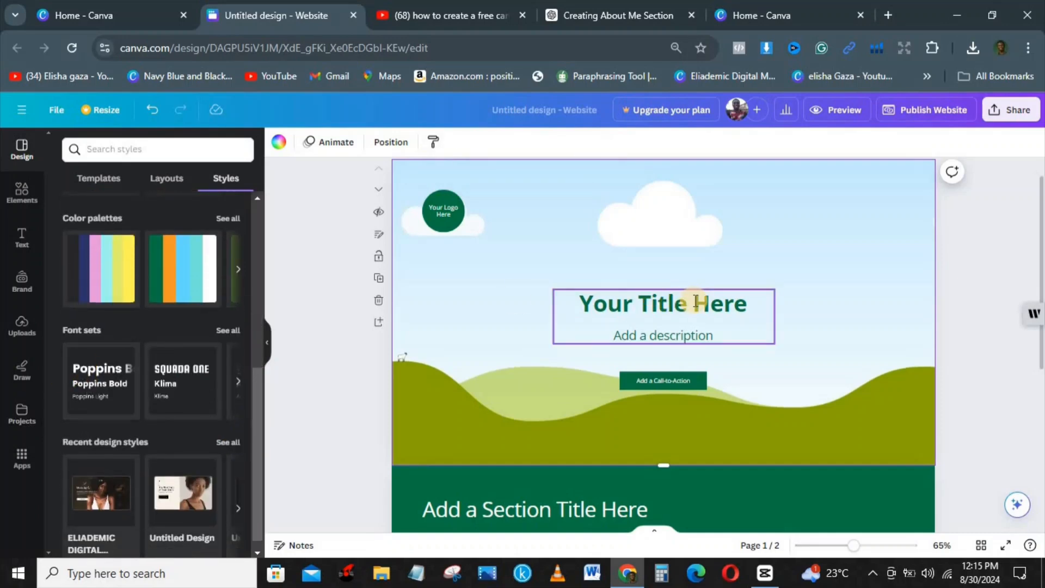
click(109, 382)
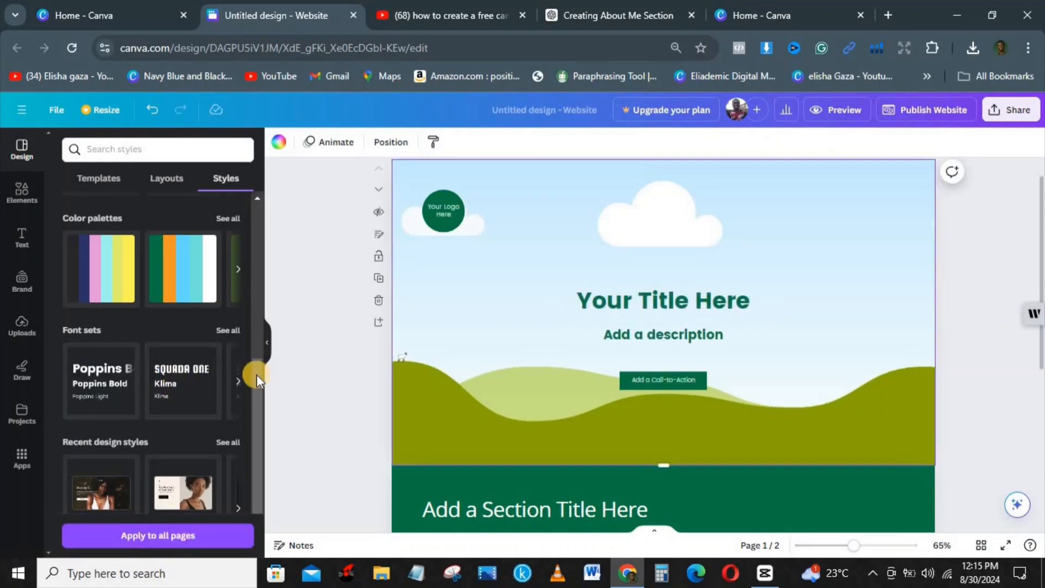
drag(252, 374, 253, 323)
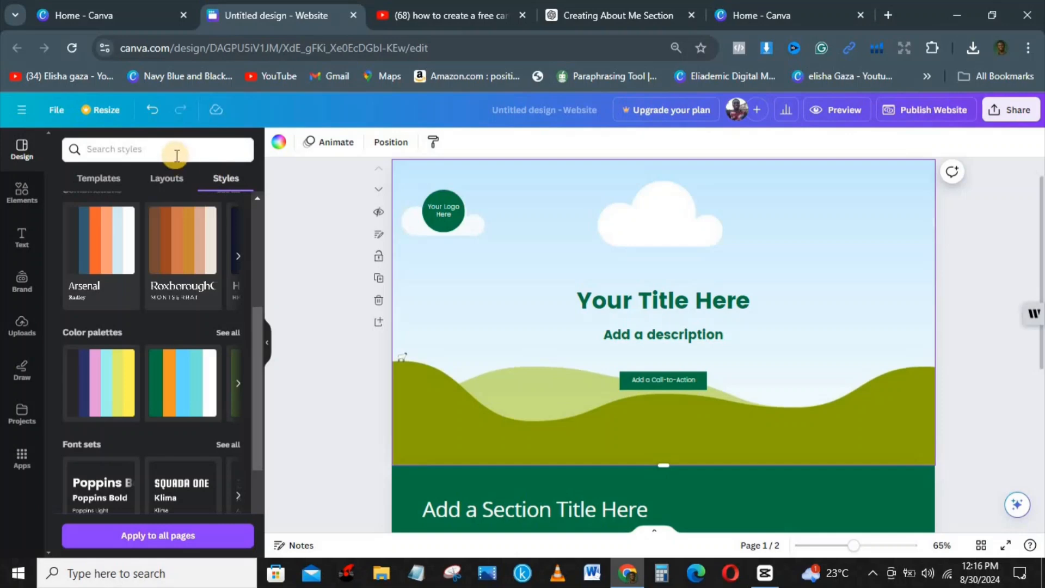
click(164, 179)
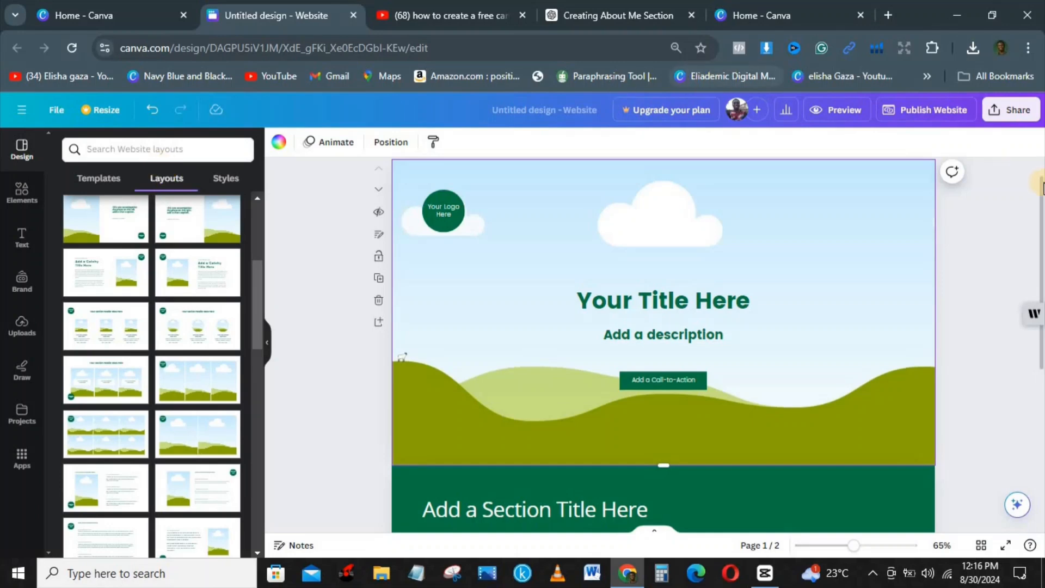
Close the Writer panel and select the second page
drag(1043, 203, 1039, 321)
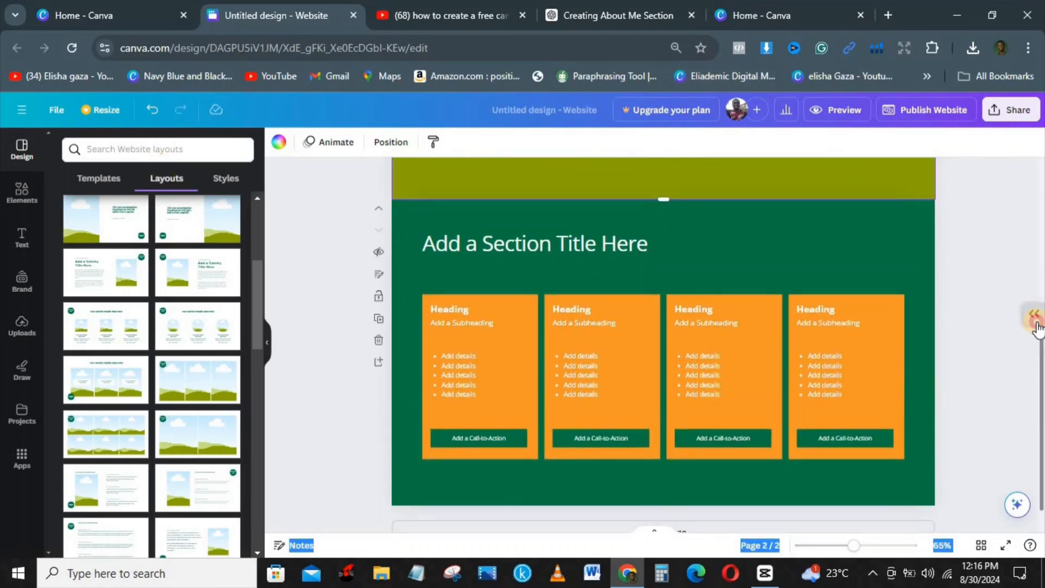
click(1039, 322)
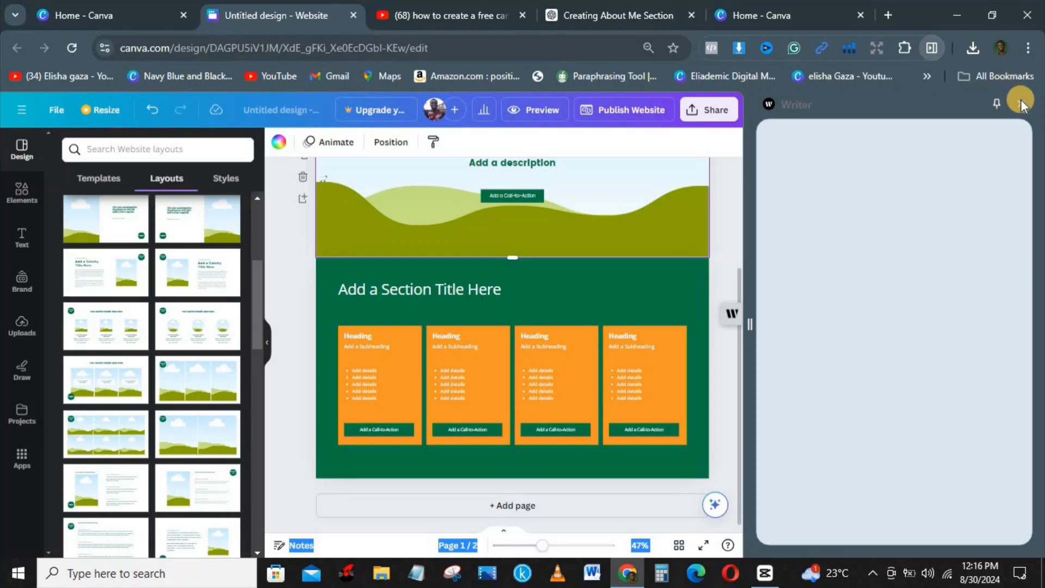
click(1021, 104)
click(766, 328)
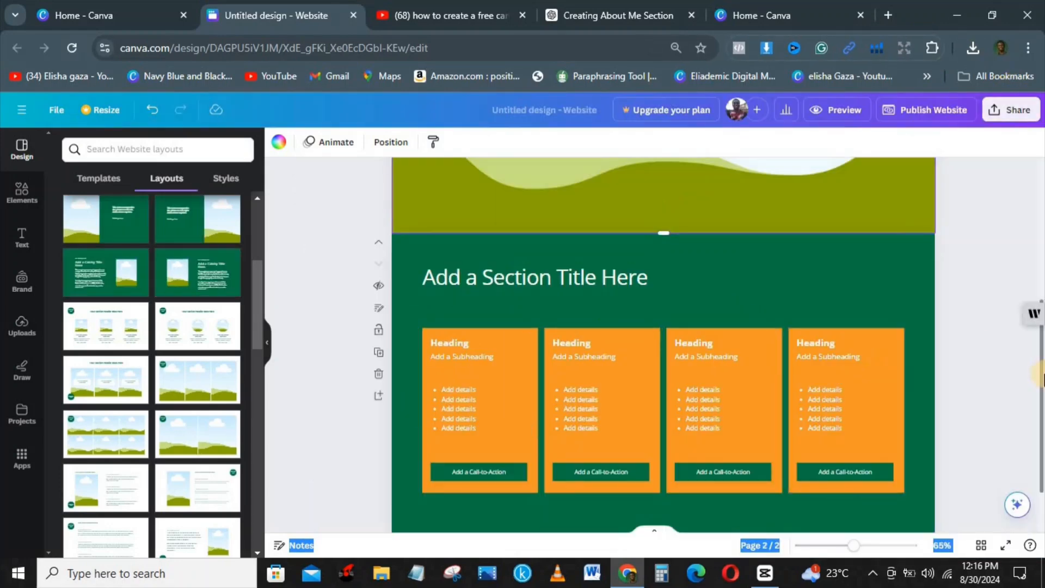
scroll(751, 500, down, 1)
drag(749, 495, 672, 507)
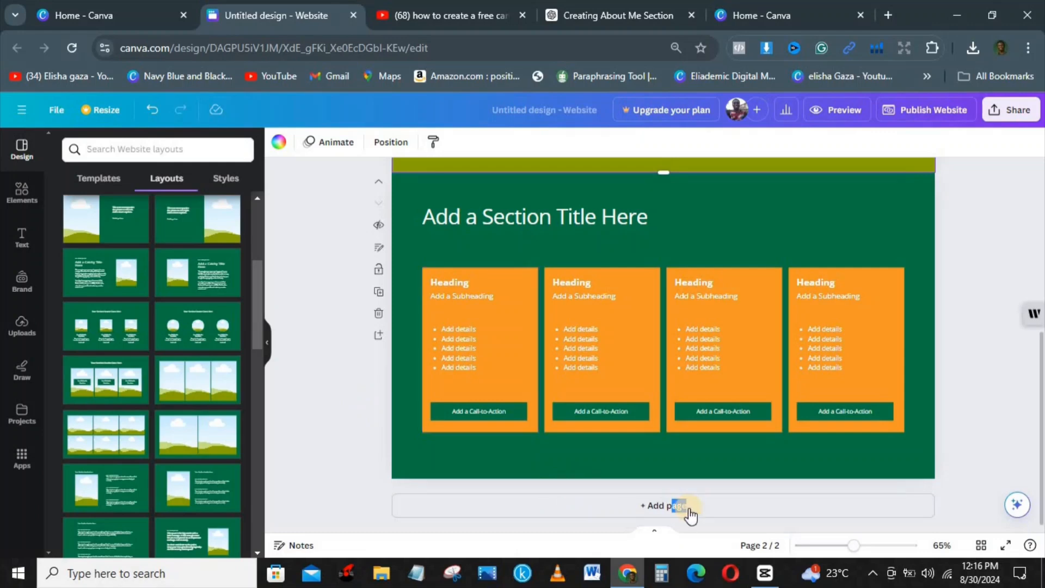
Add a third page with the three-circle layout, then a blank fourth page
click(654, 504)
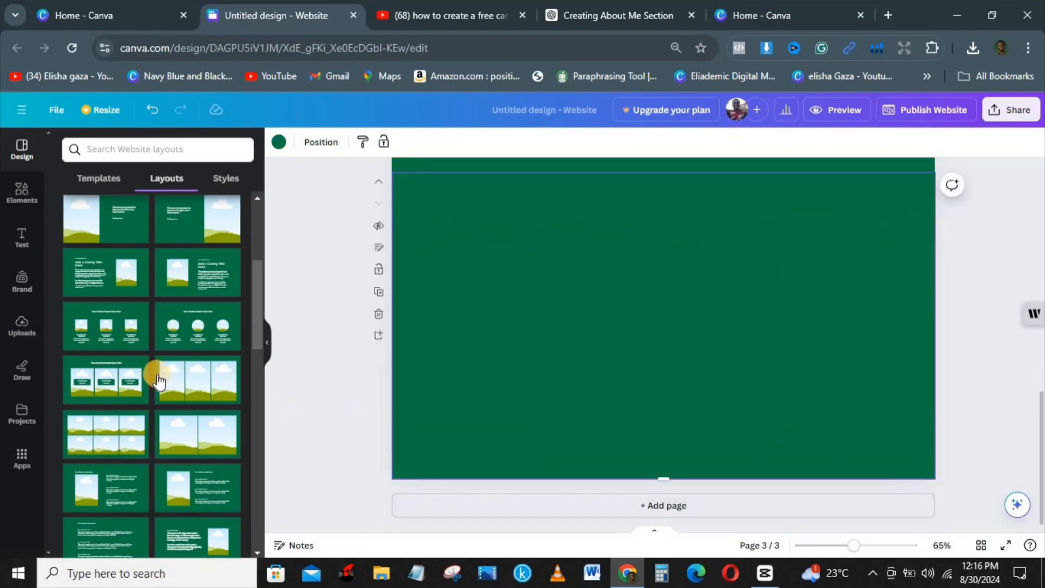
click(187, 343)
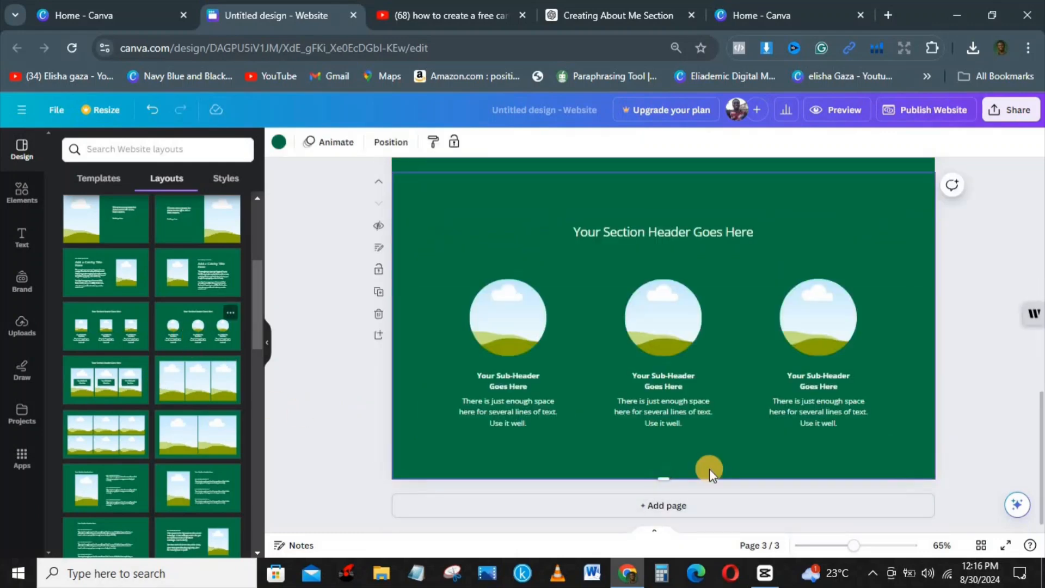
click(678, 502)
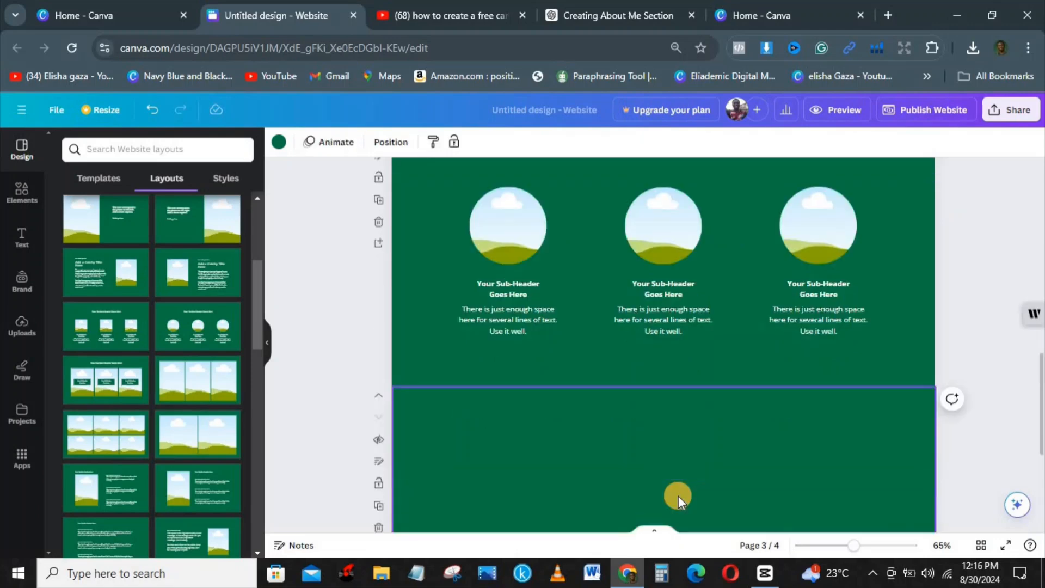
Search layouts for 'about page' and apply the image-with-three-text-blocks layout to page 4
click(143, 148)
text(about)
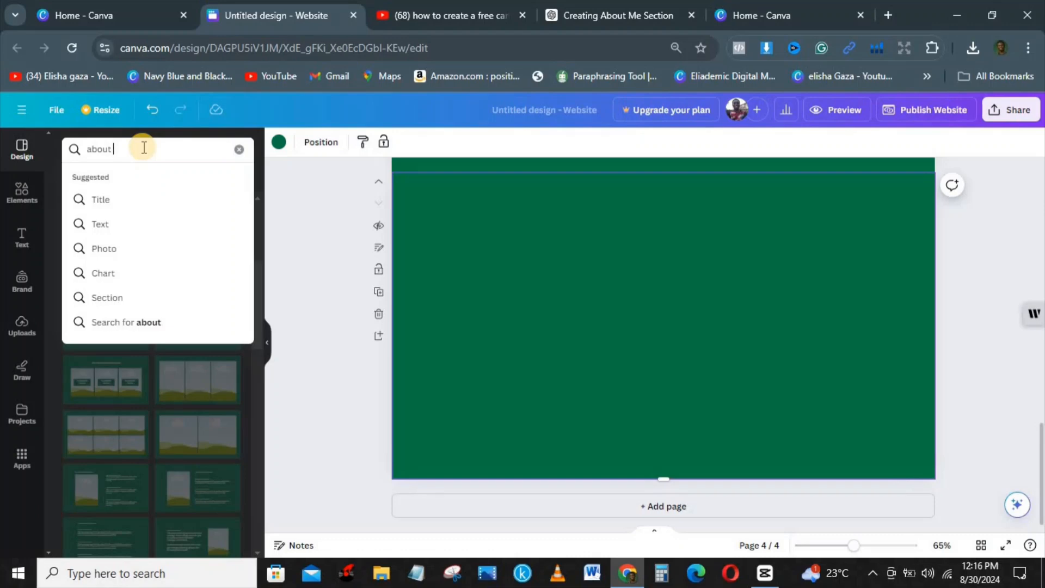
text( page)
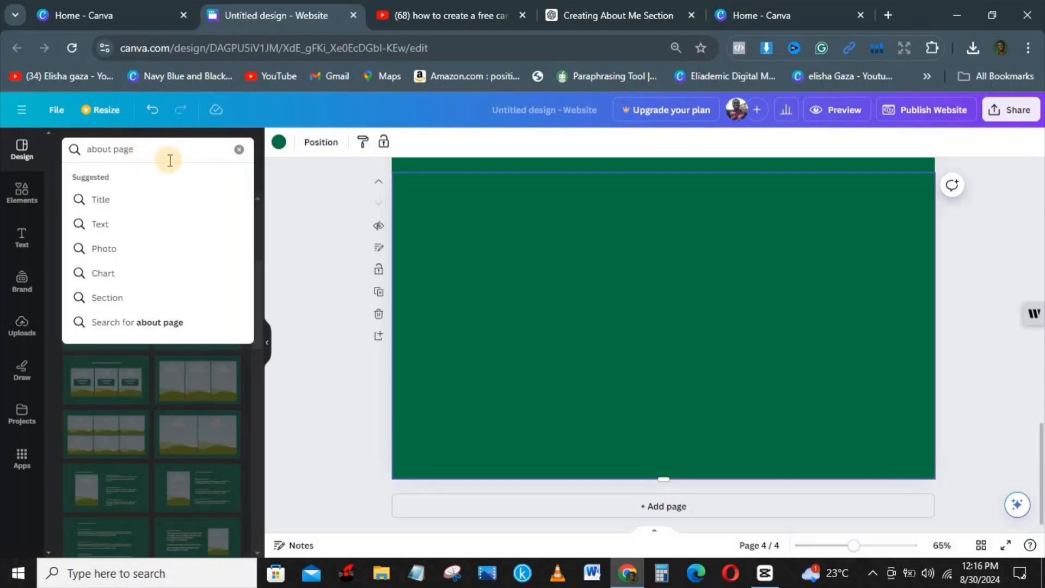
key(Return)
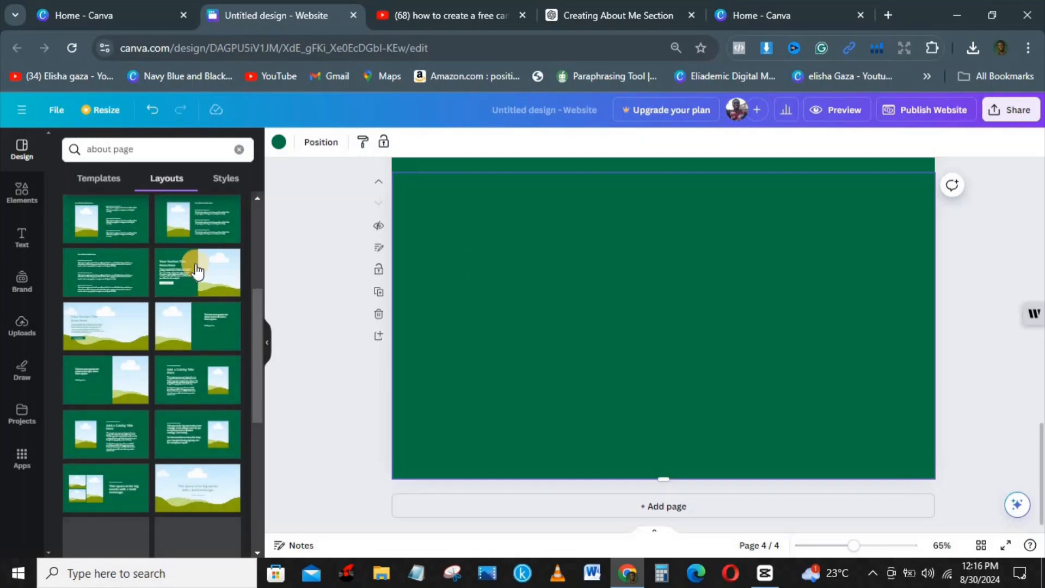
click(120, 221)
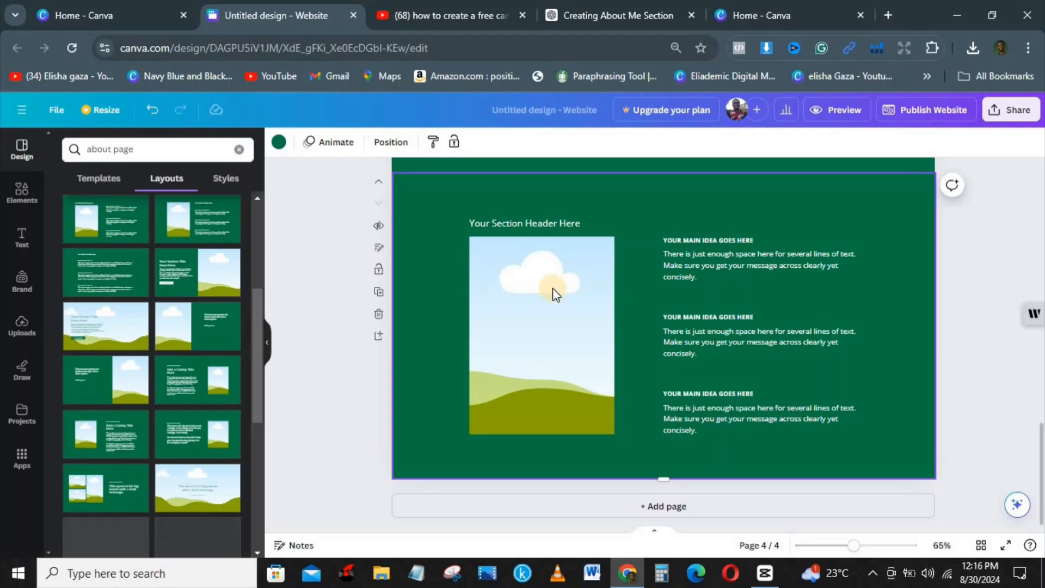
click(552, 289)
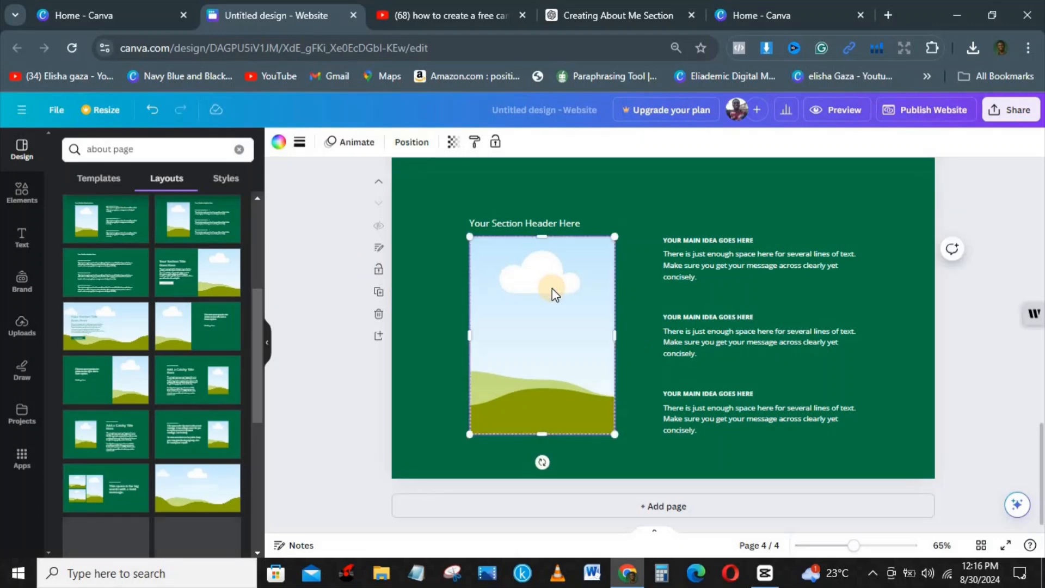
Drop the man-in-suit upload into the about page's picture placeholder frame
click(22, 326)
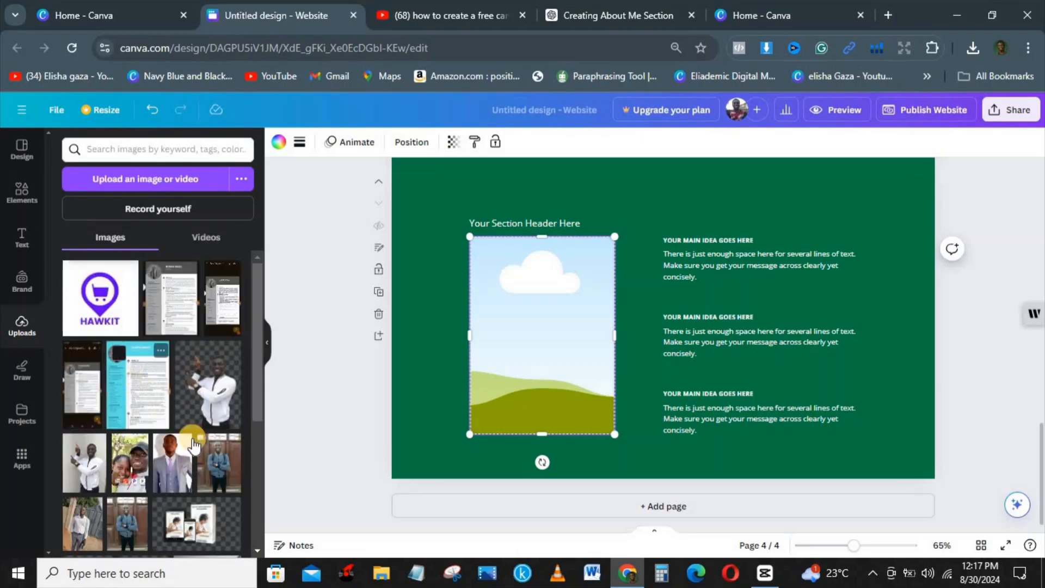
click(174, 466)
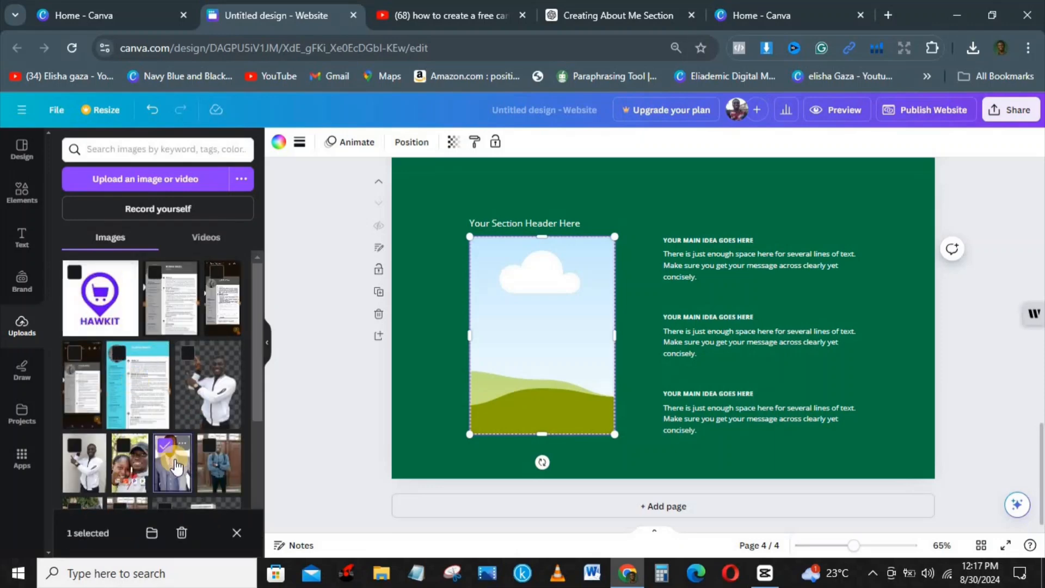
click(175, 467)
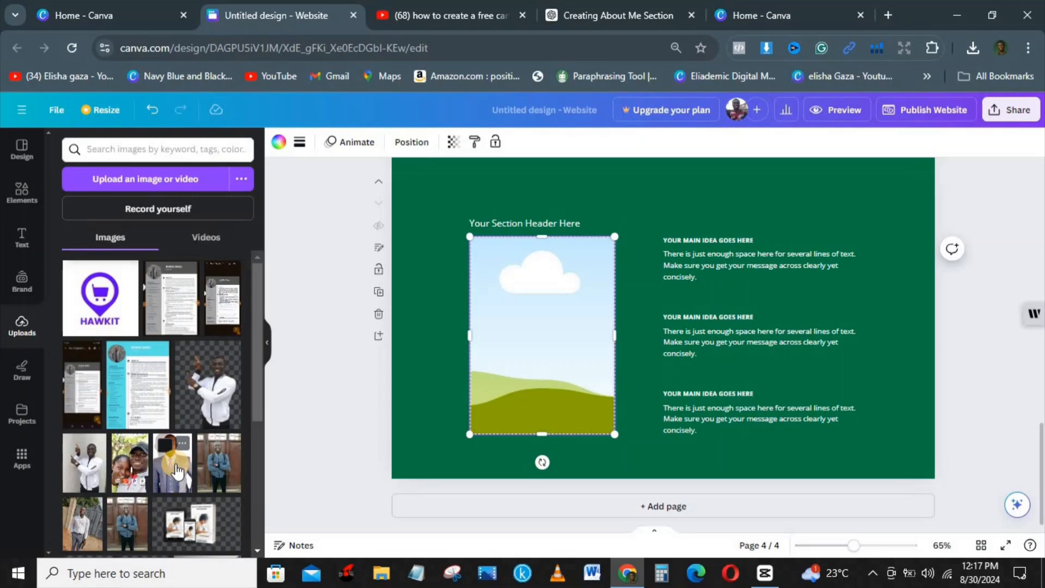
click(175, 467)
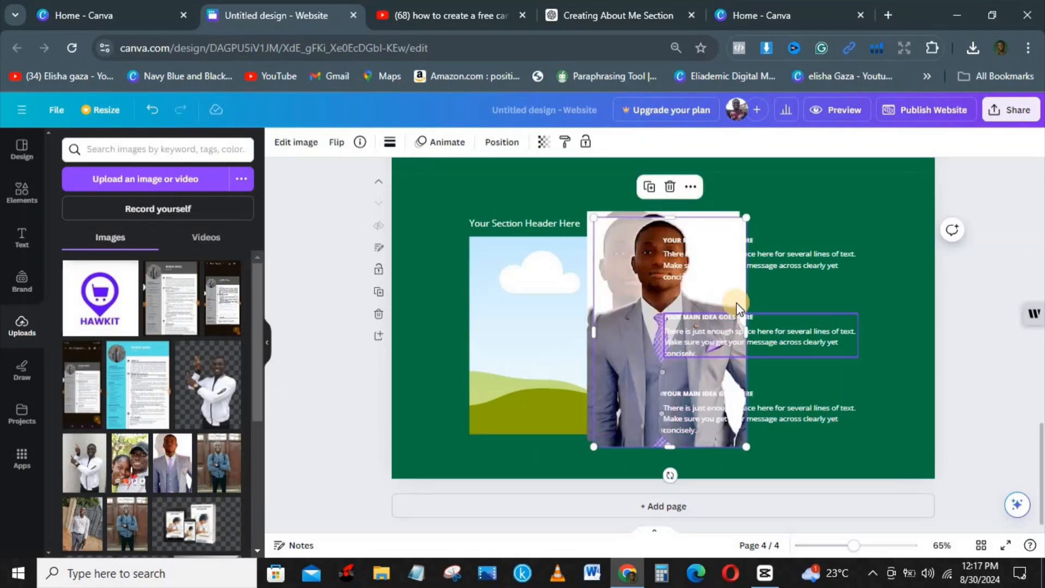
drag(572, 315, 548, 310)
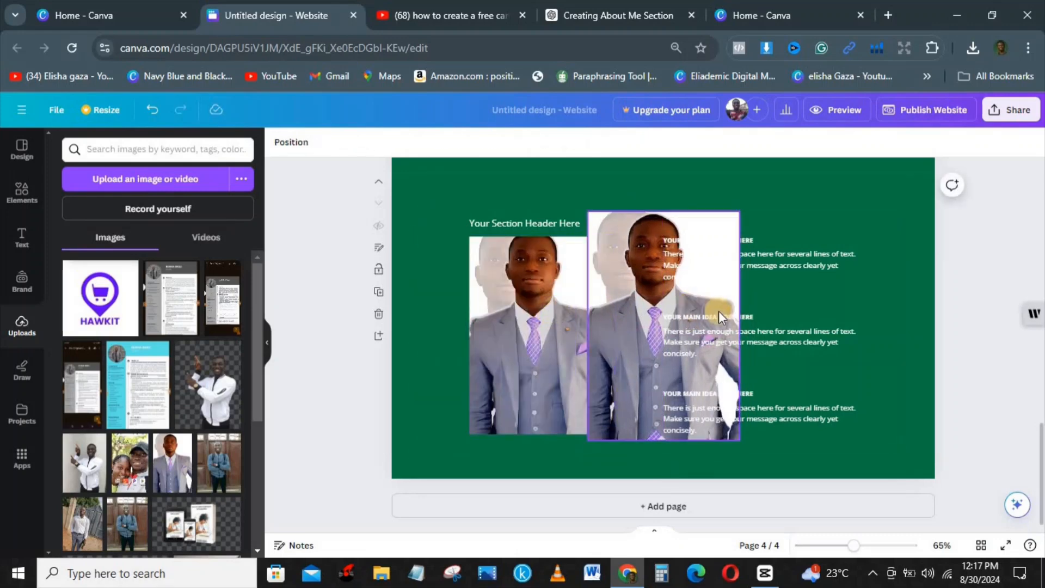
Delete the leftover extra copy of the portrait
click(796, 204)
click(621, 227)
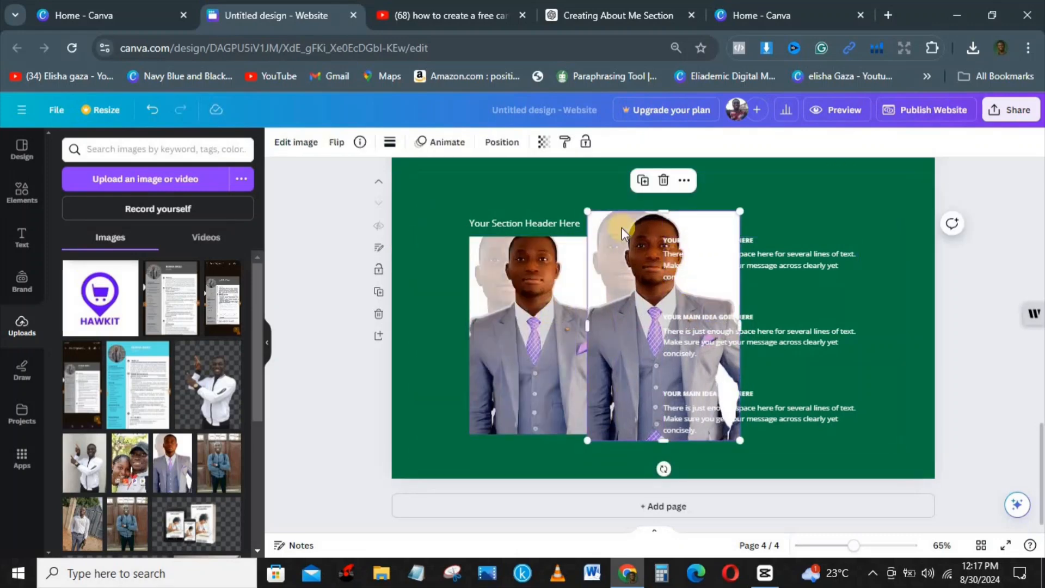
click(661, 179)
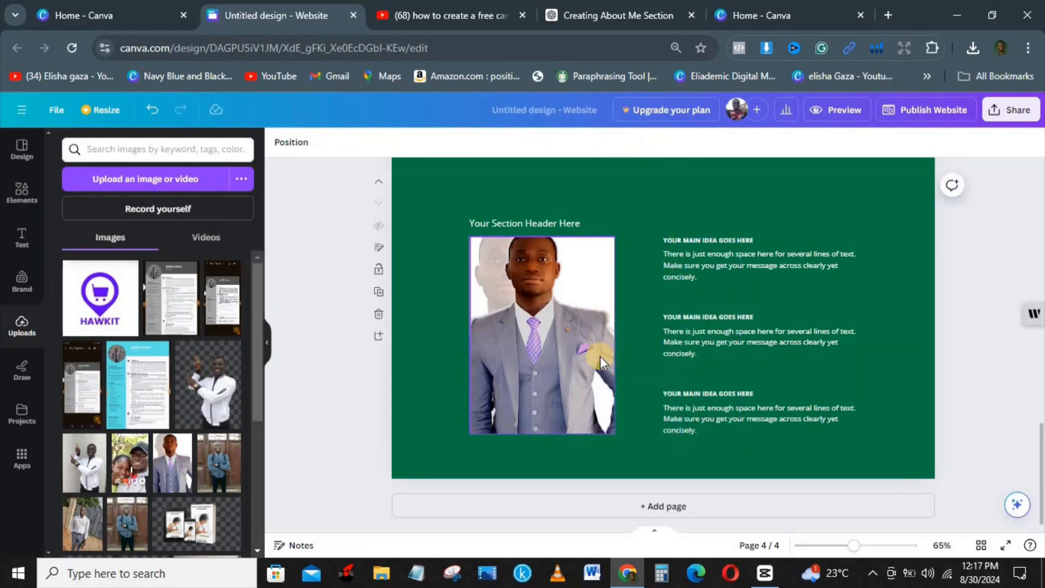
Replace the placeholder section header text with the creator's name
click(533, 223)
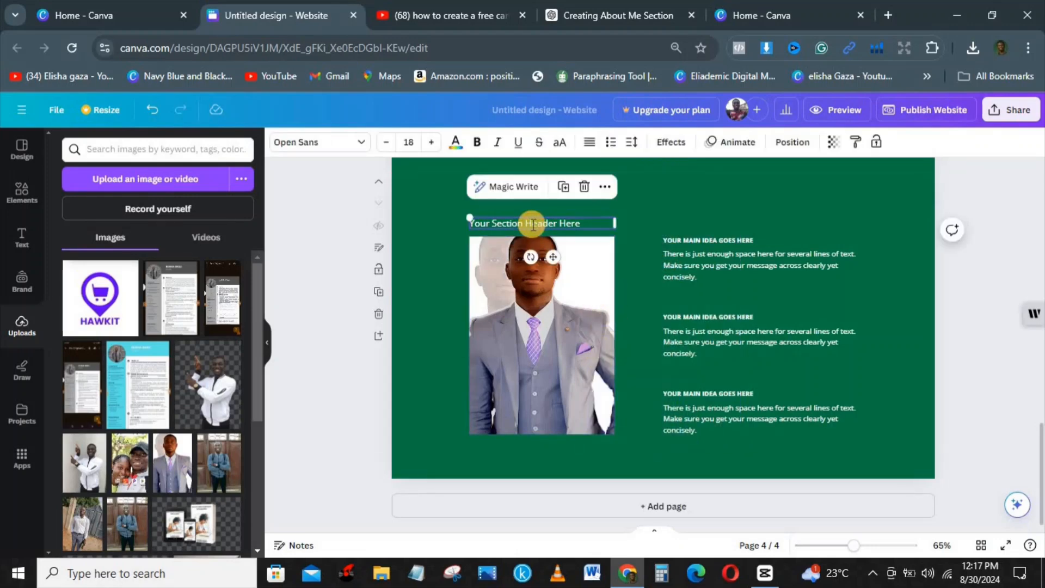
click(582, 225)
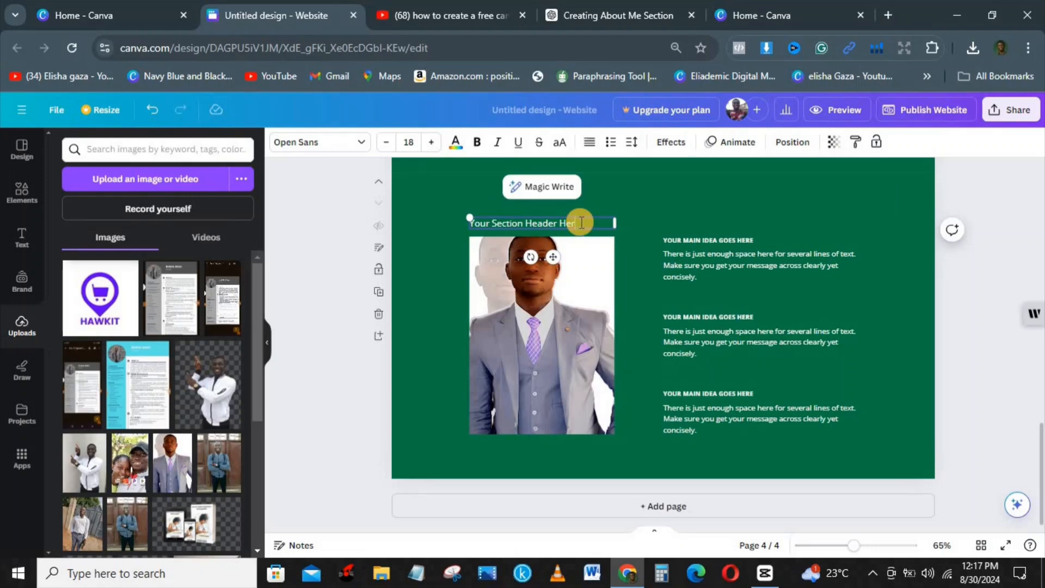
key(BackSpace)
key(BackSpace)
key(BackSpace)
key(BackSpace)
key(BackSpace)
key(BackSpace)
key(BackSpace)
key(BackSpace)
key(BackSpace)
key(BackSpace)
key(BackSpace)
key(BackSpace)
key(BackSpace)
key(BackSpace)
key(BackSpace)
key(BackSpace)
key(BackSpace)
key(BackSpace)
key(BackSpace)
key(BackSpace)
key(BackSpace)
key(BackSpace)
key(BackSpace)
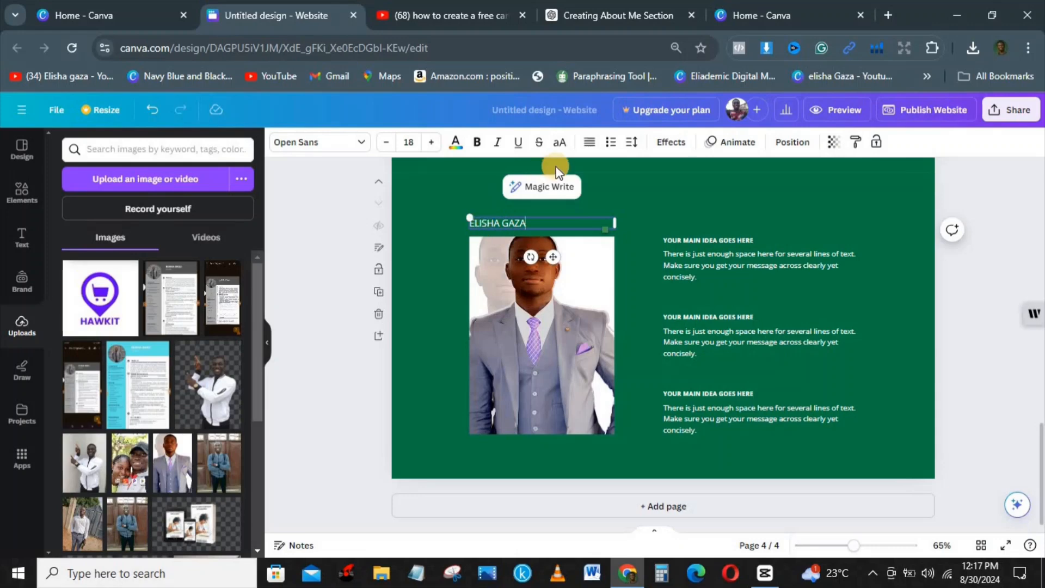
Format the name as a bulleted line with centred alignment
click(610, 142)
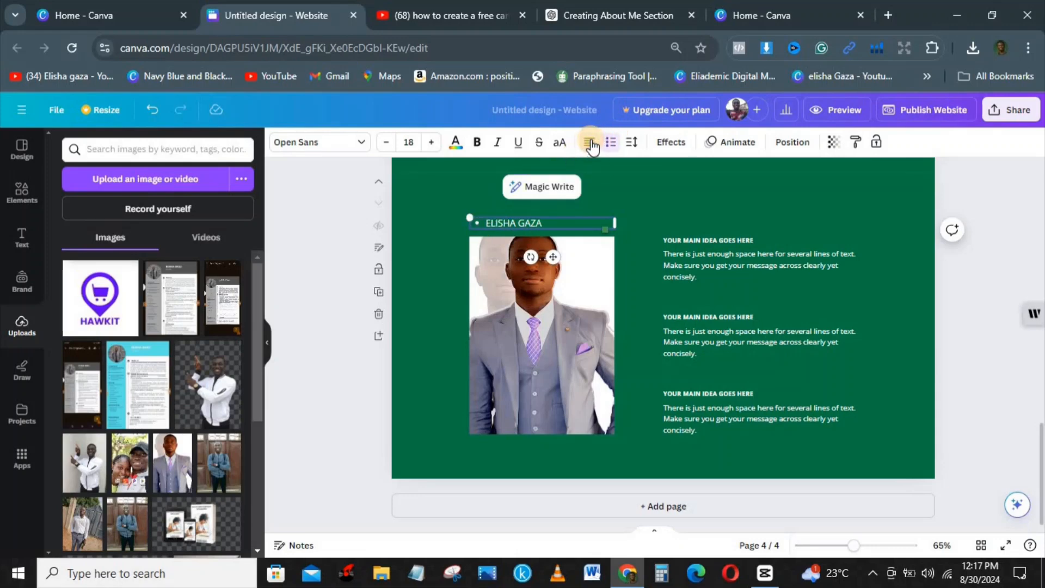
click(590, 144)
click(590, 144)
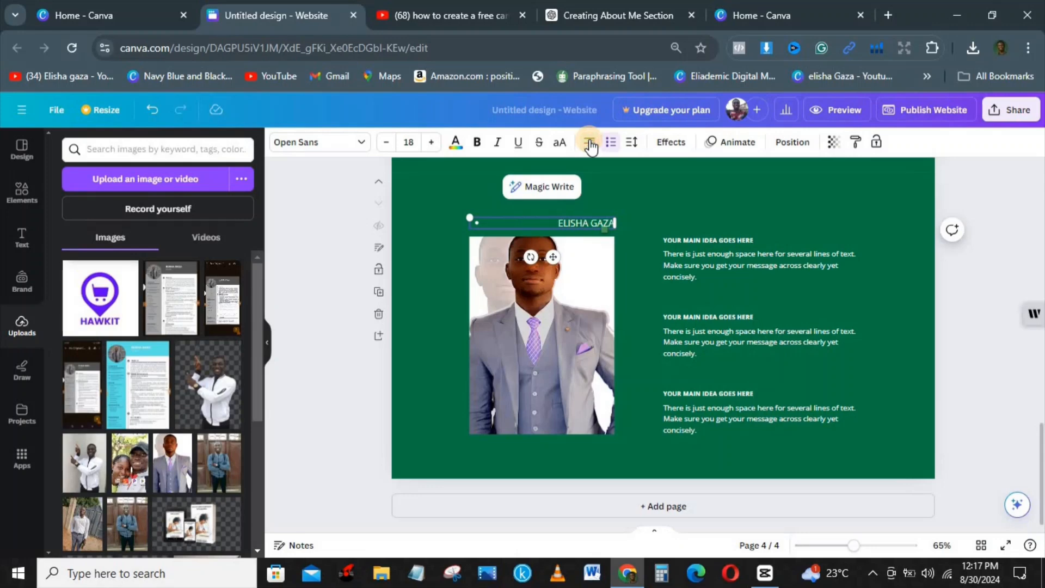
click(590, 144)
click(590, 144)
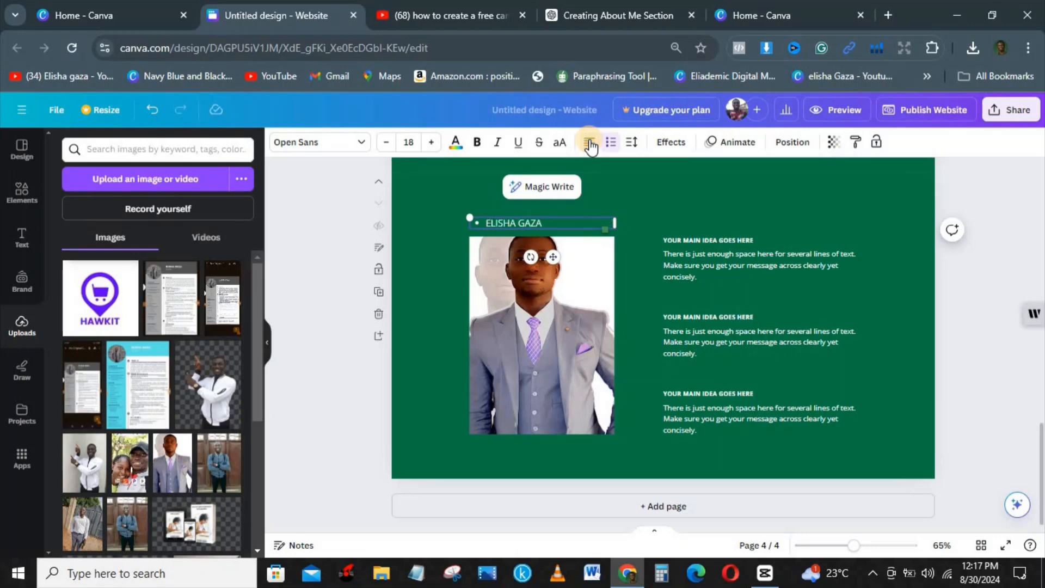
click(590, 143)
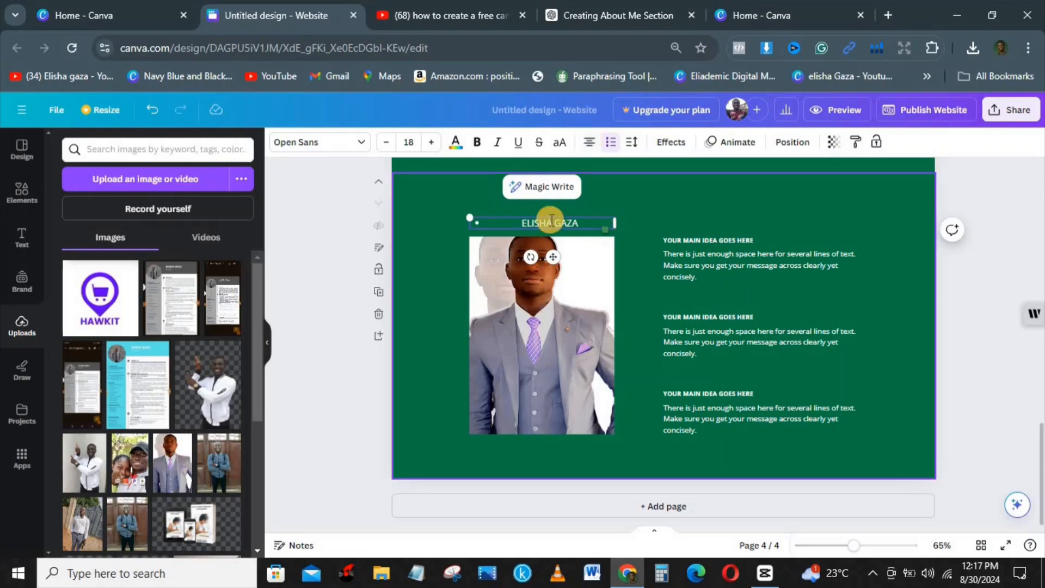
click(731, 234)
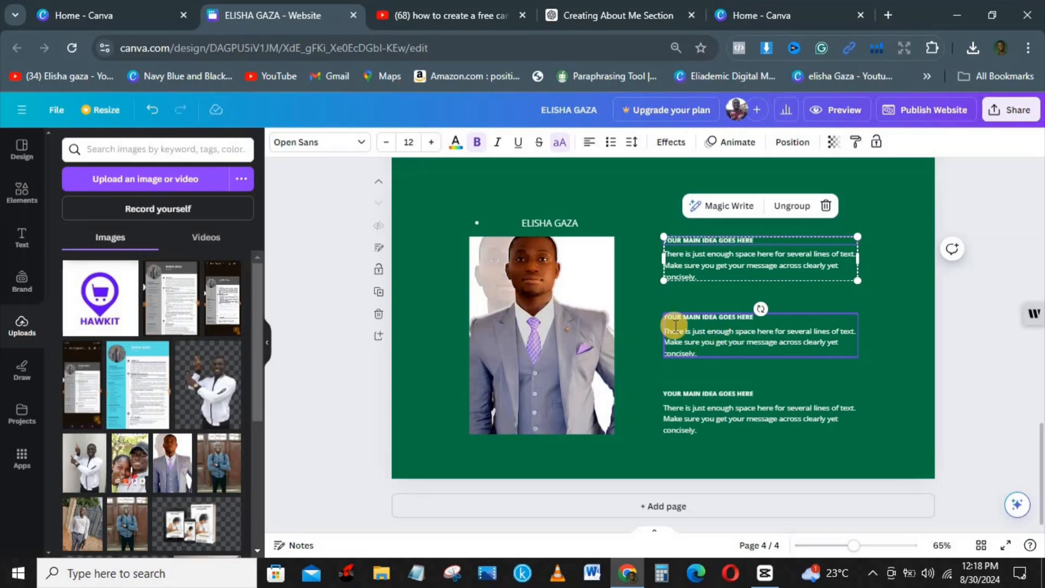
click(836, 112)
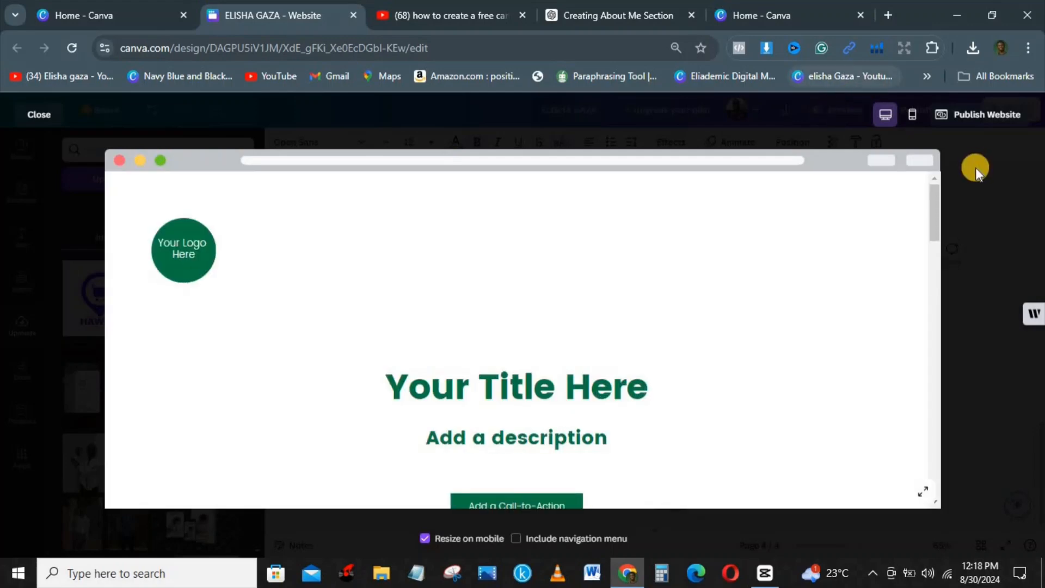
drag(932, 190, 955, 213)
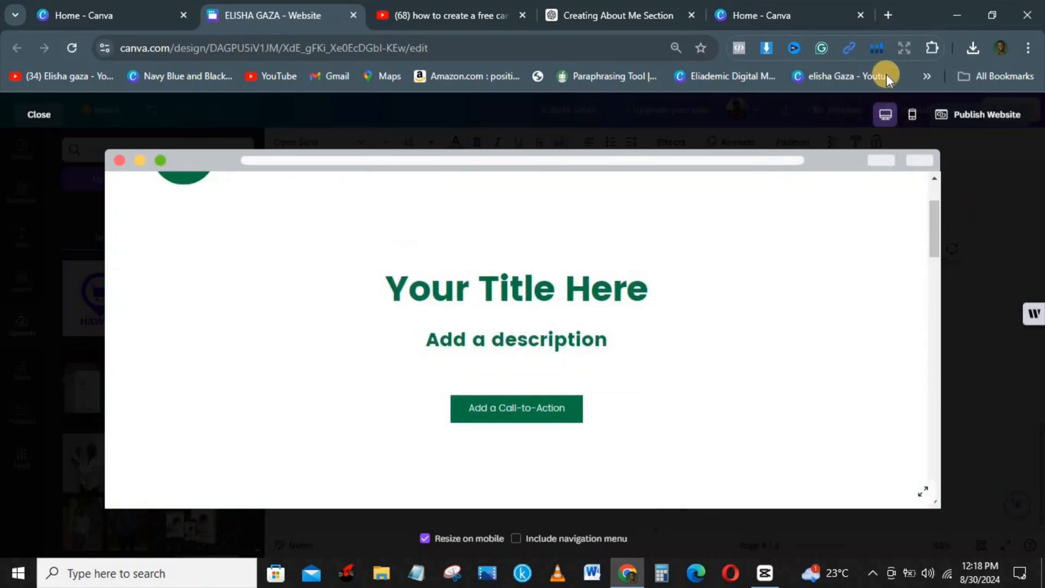
click(913, 115)
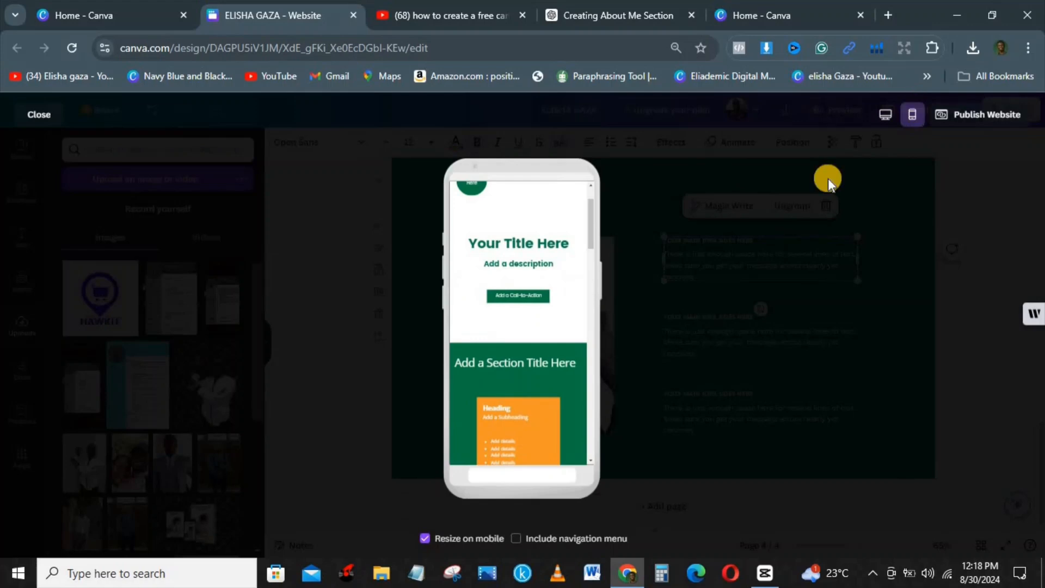
scroll(579, 189, up, 2)
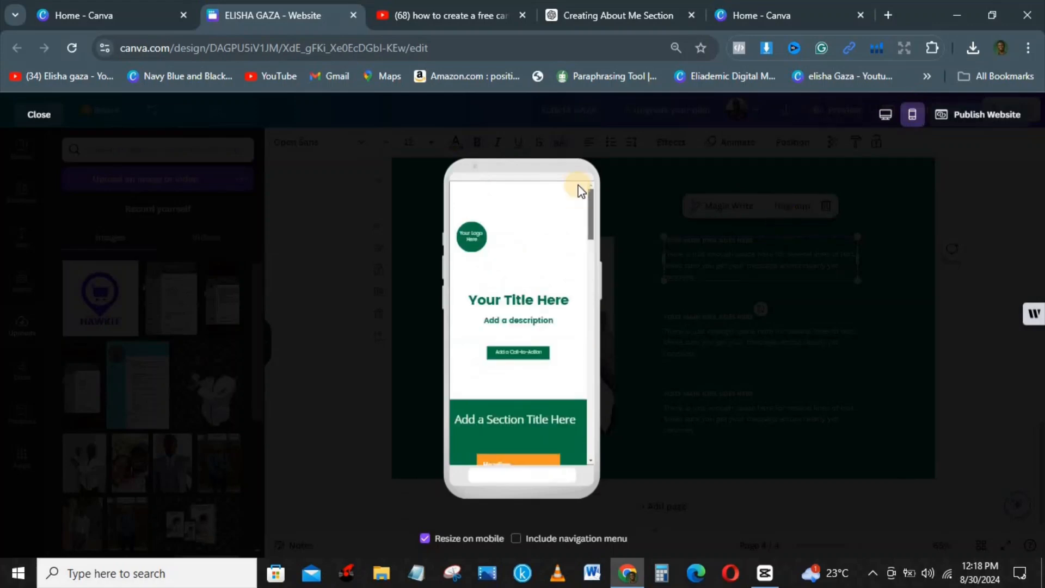
click(885, 116)
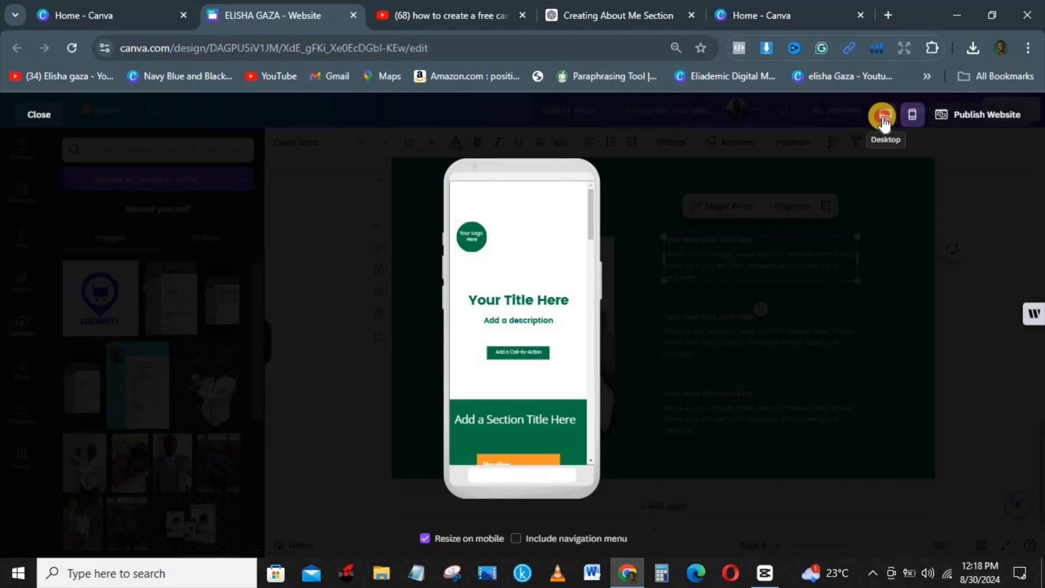
click(38, 114)
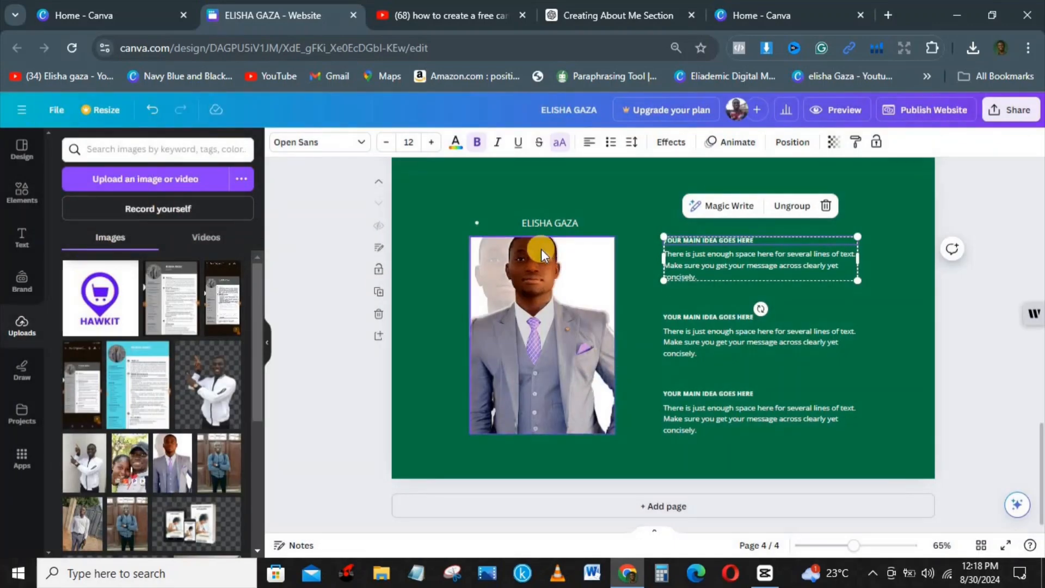
Browse 'E-Commerce Websites' templates, then minimise Chrome to show the Windows desktop
click(503, 237)
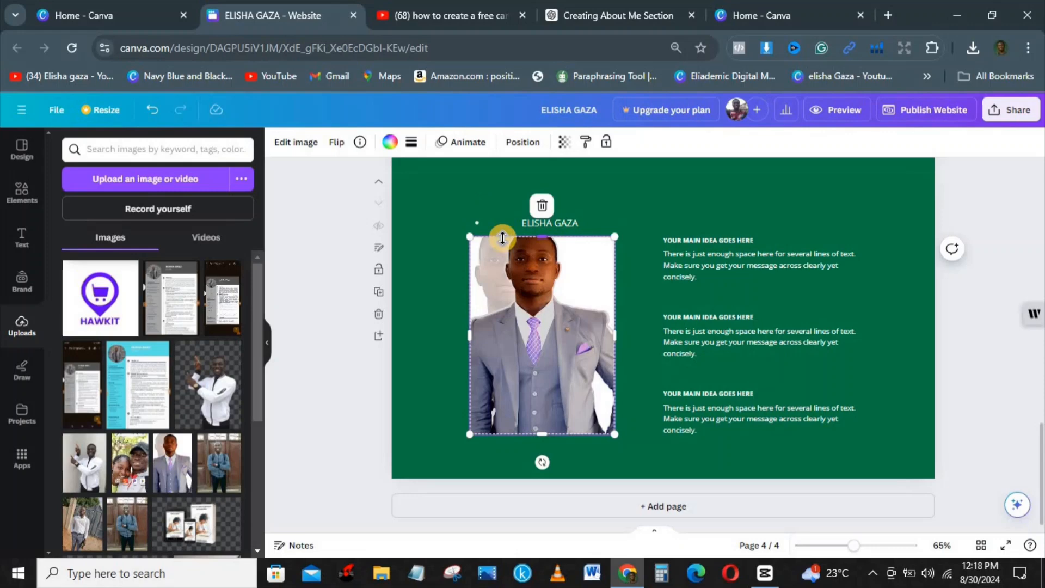
click(479, 198)
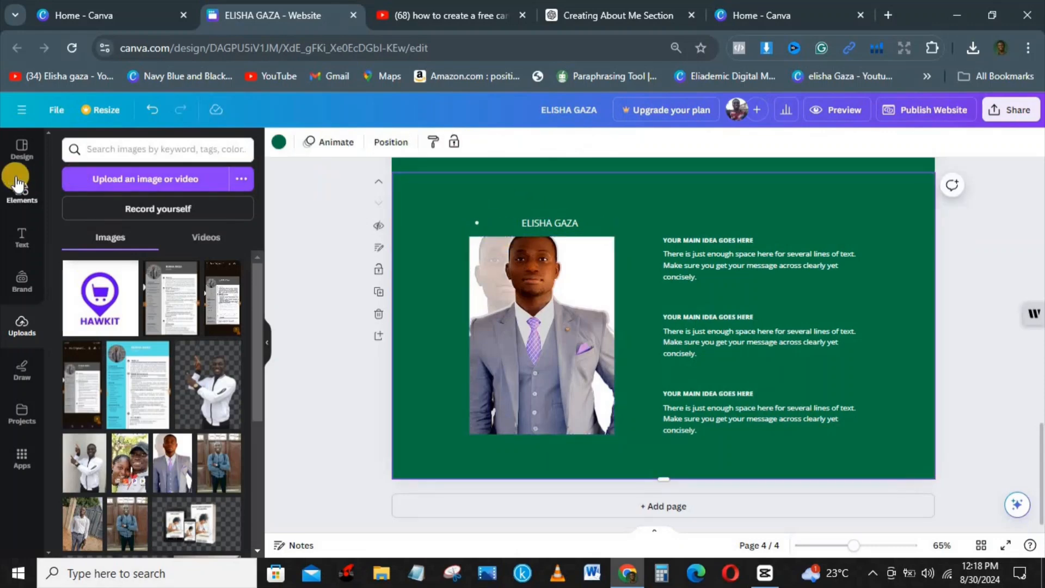
click(20, 152)
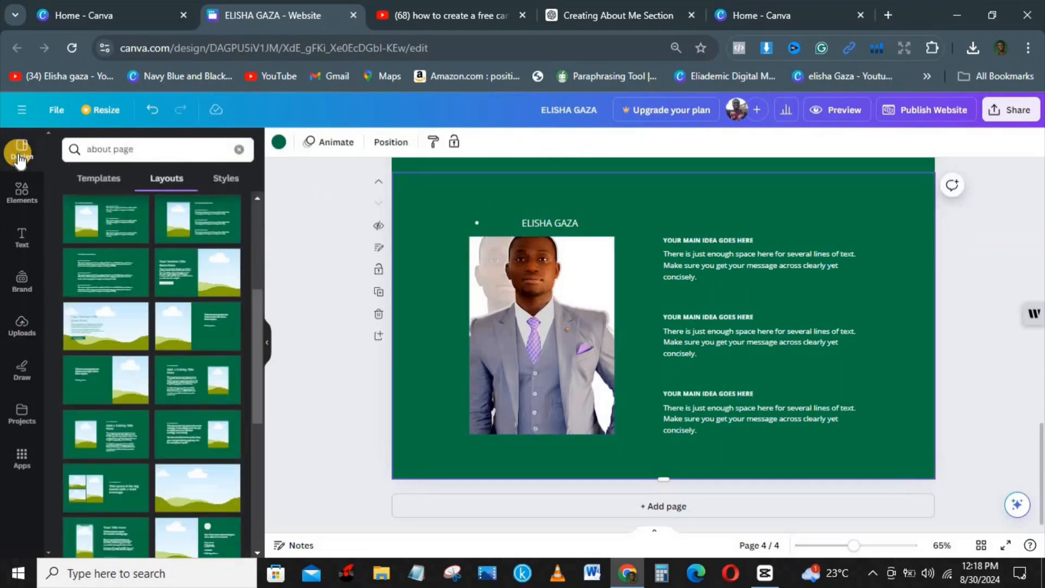
click(97, 180)
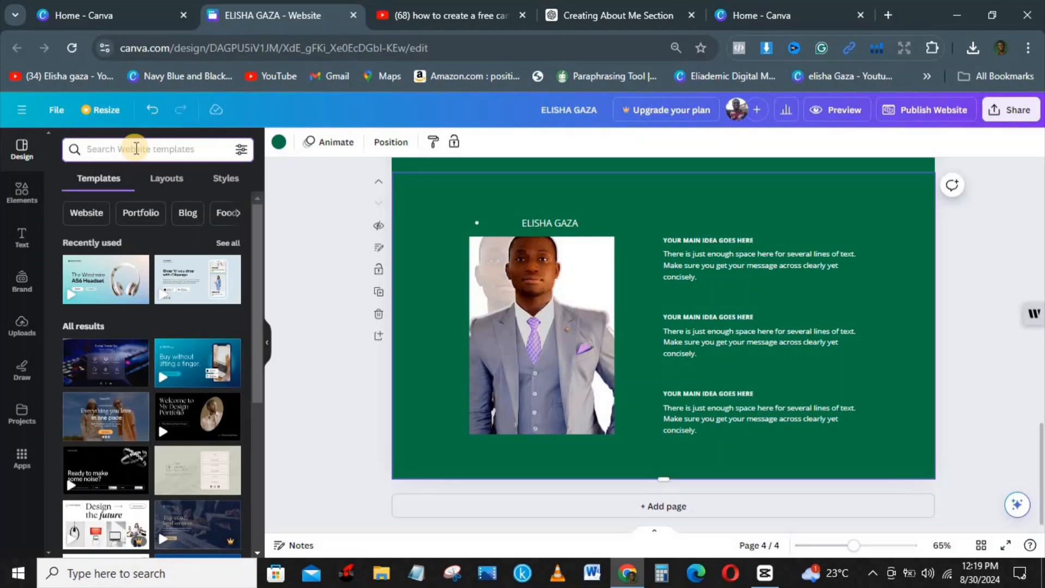
text(EC)
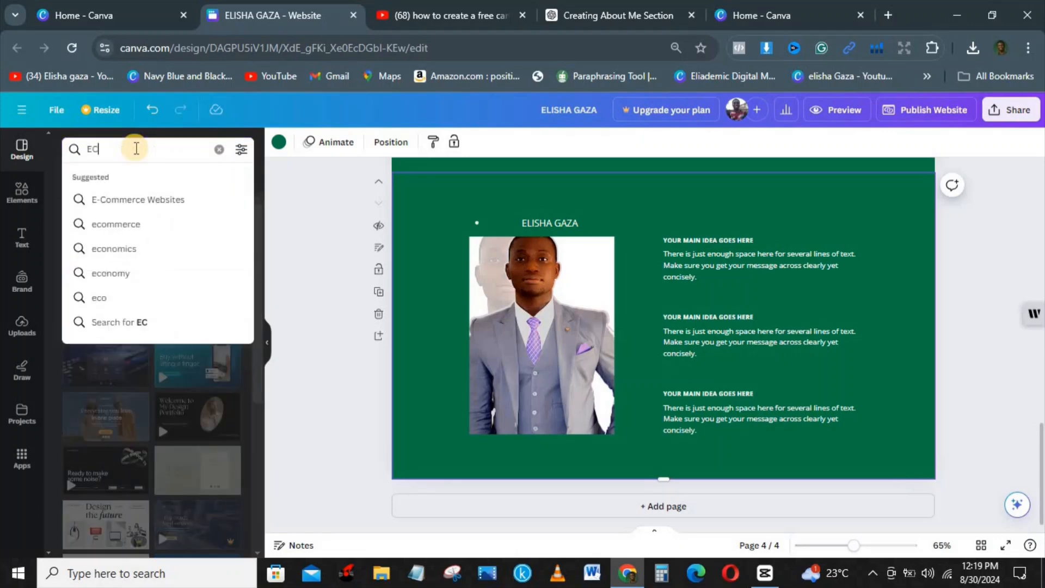
text(OMM)
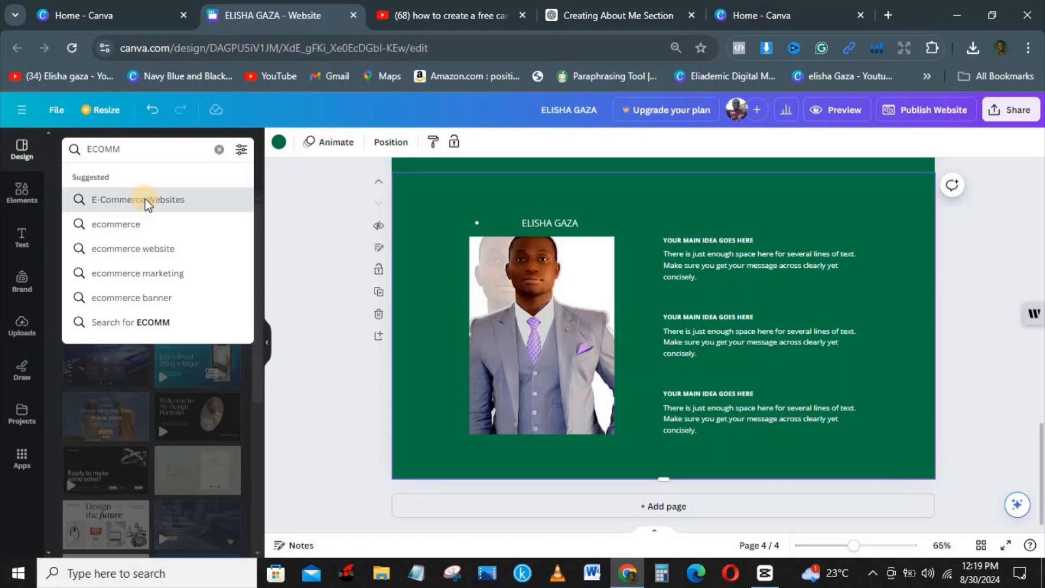
click(145, 199)
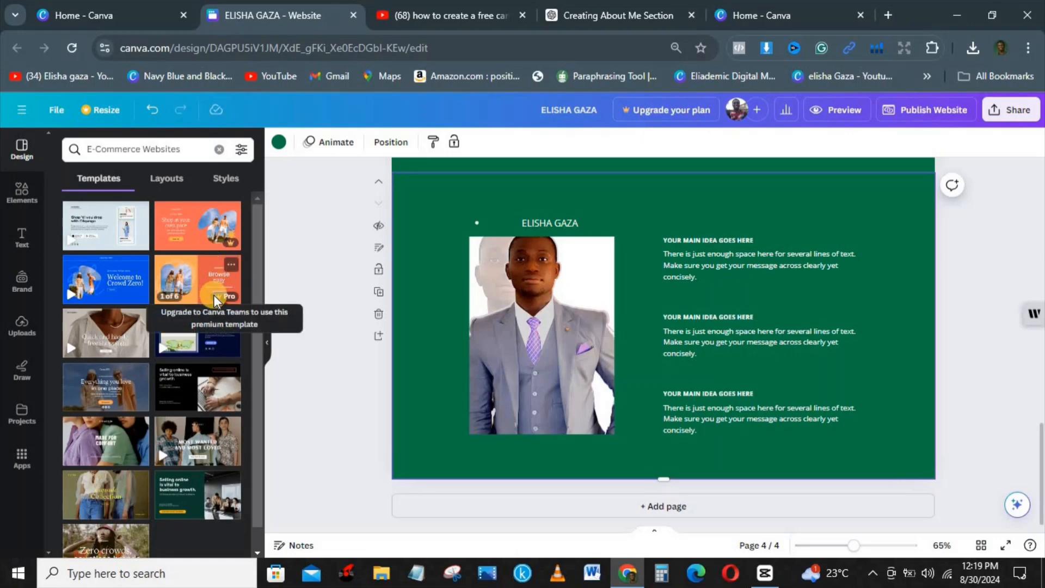
scroll(247, 385, down, 1)
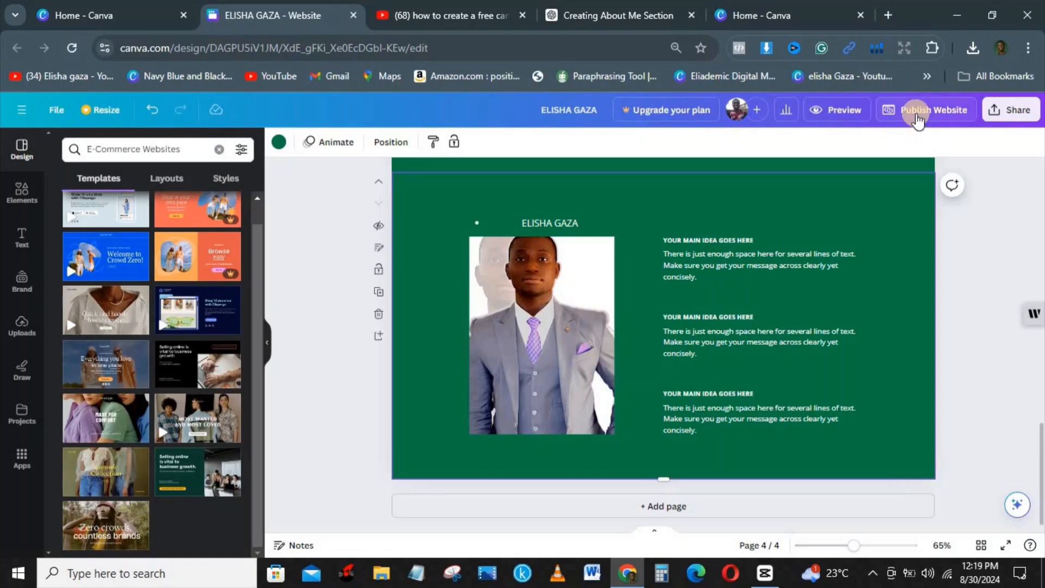
click(954, 8)
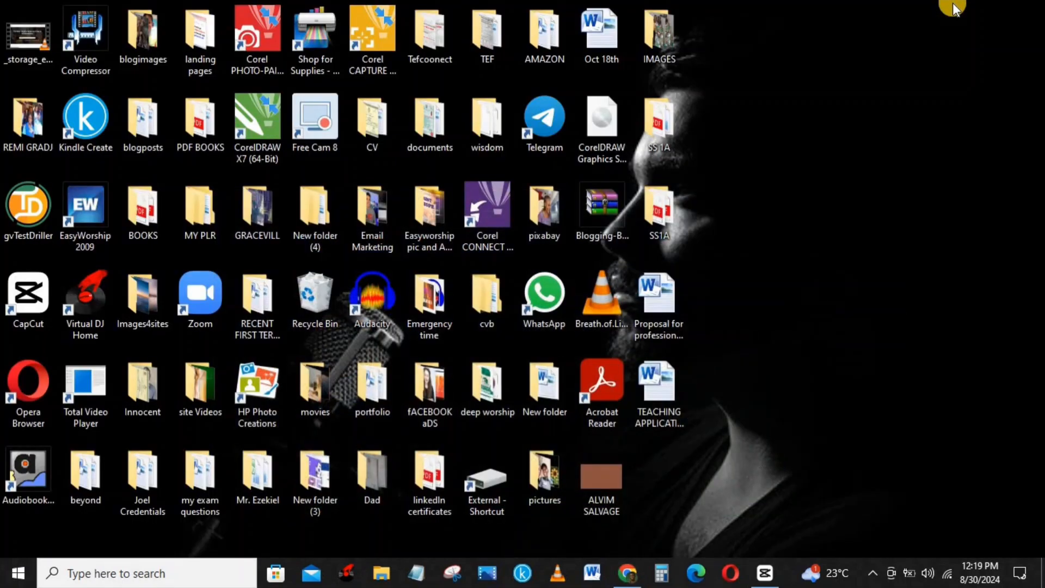